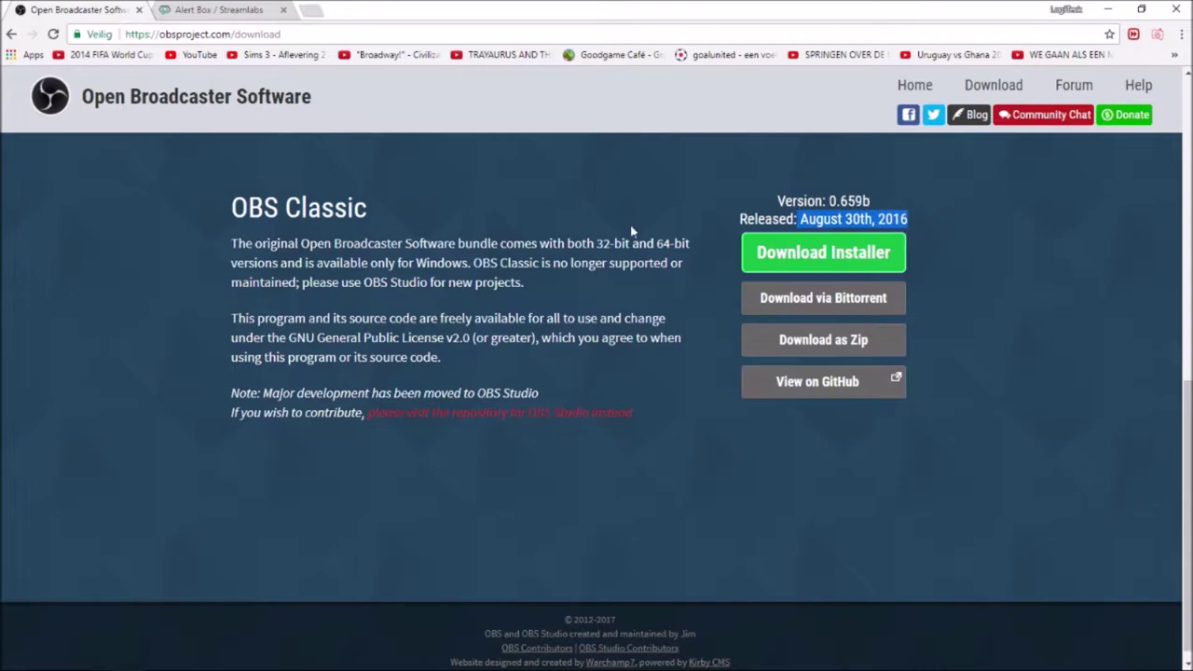
Switch to Open Broadcaster Software and start adding a Gamecapture source to the selected scene
scroll(430, 264, "up", 7)
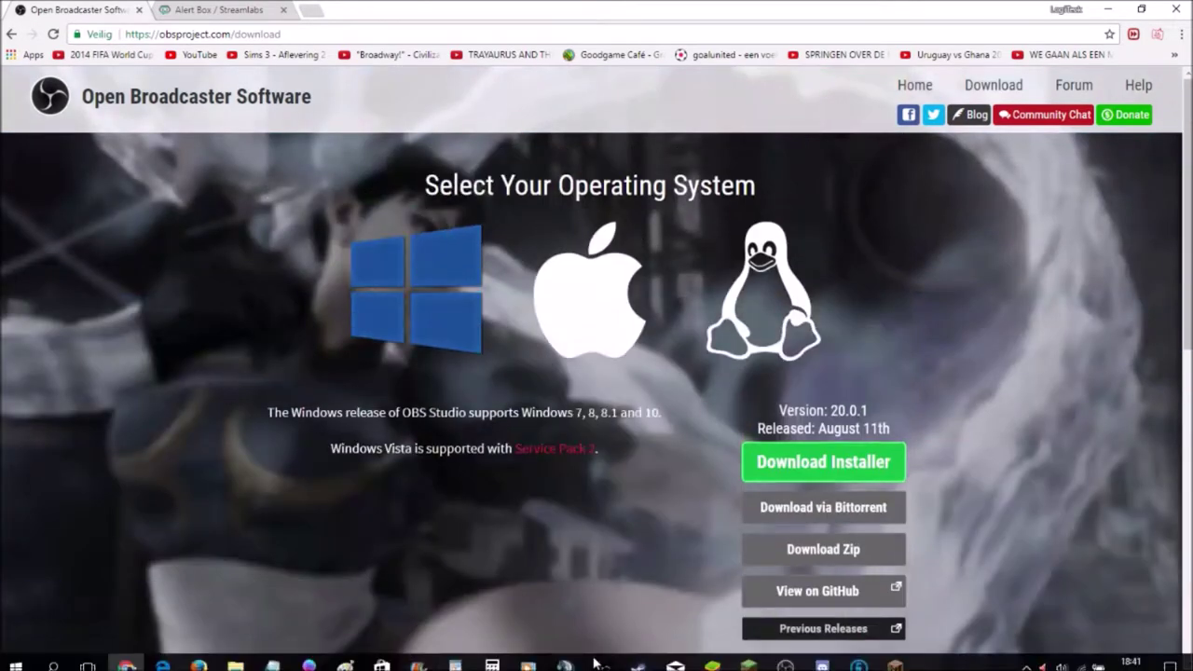
left_click(606, 659)
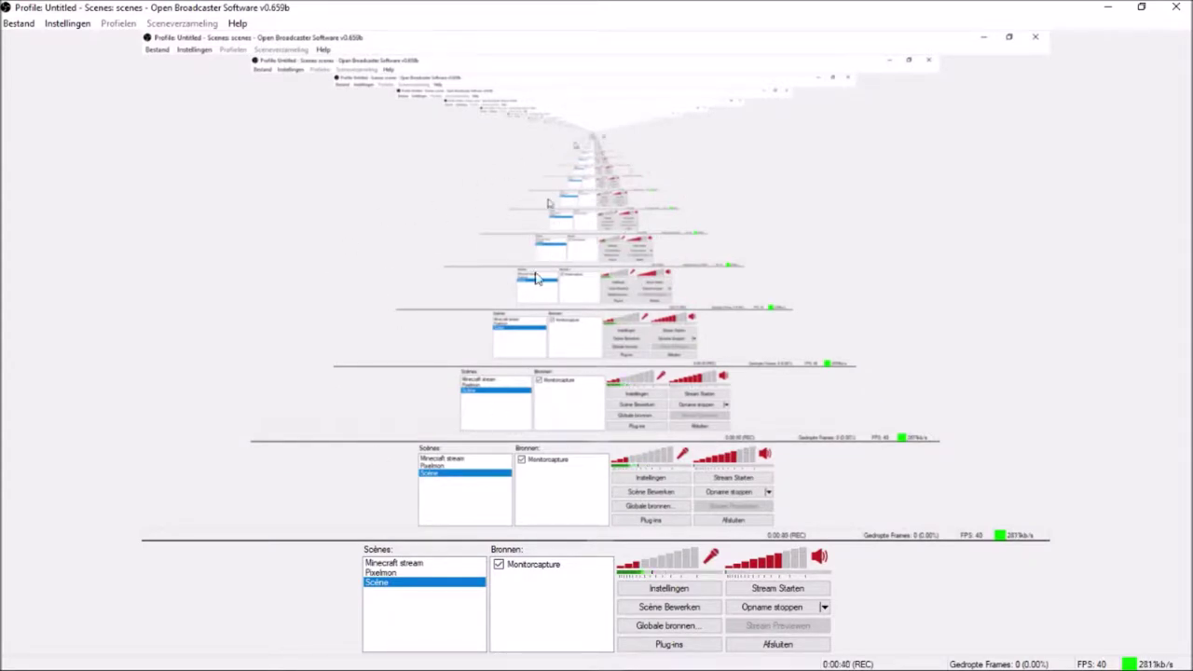
right_click(527, 597)
mouse_move(565, 603)
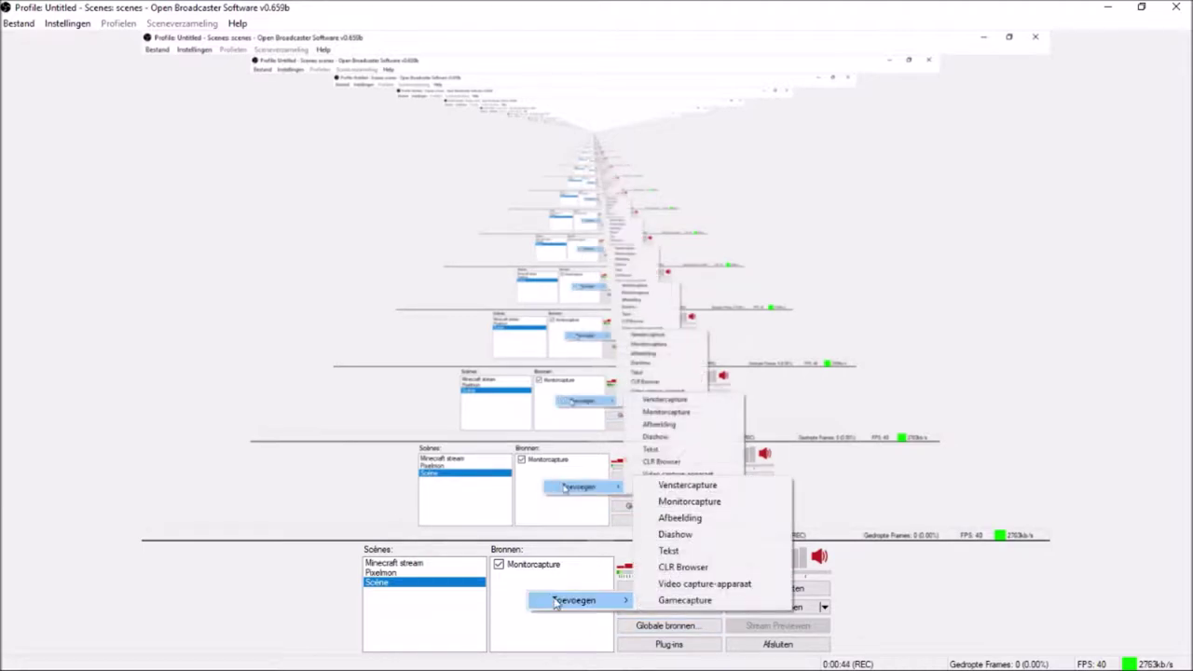
left_click(563, 619)
right_click(529, 586)
mouse_move(601, 595)
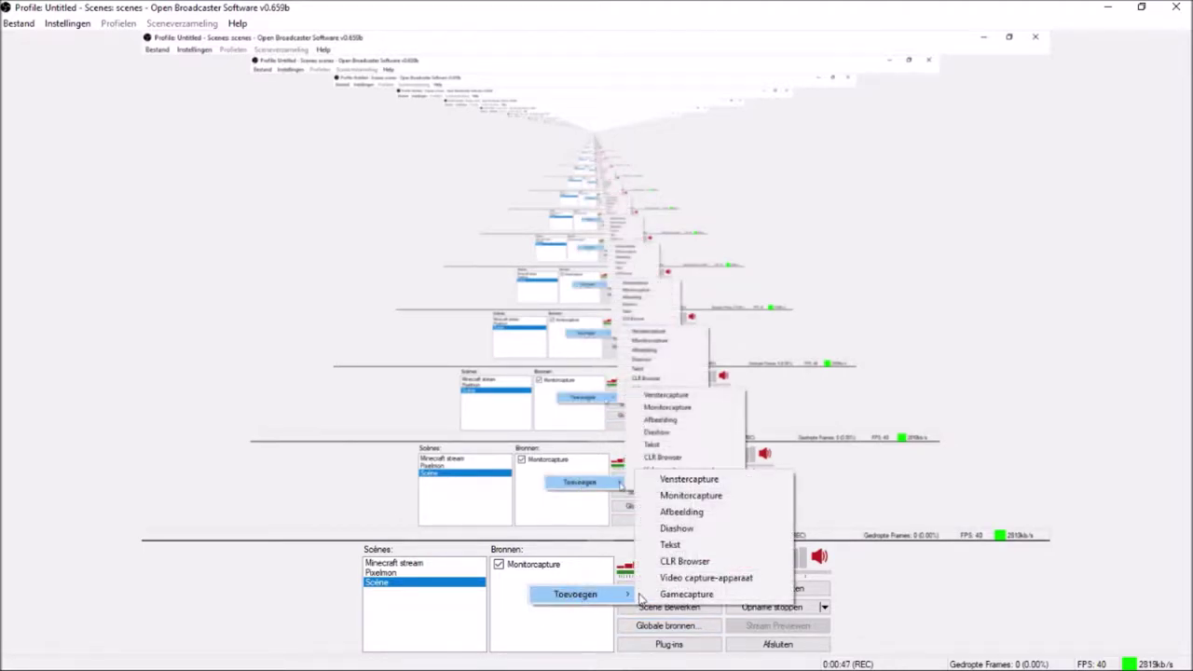
left_click(686, 595)
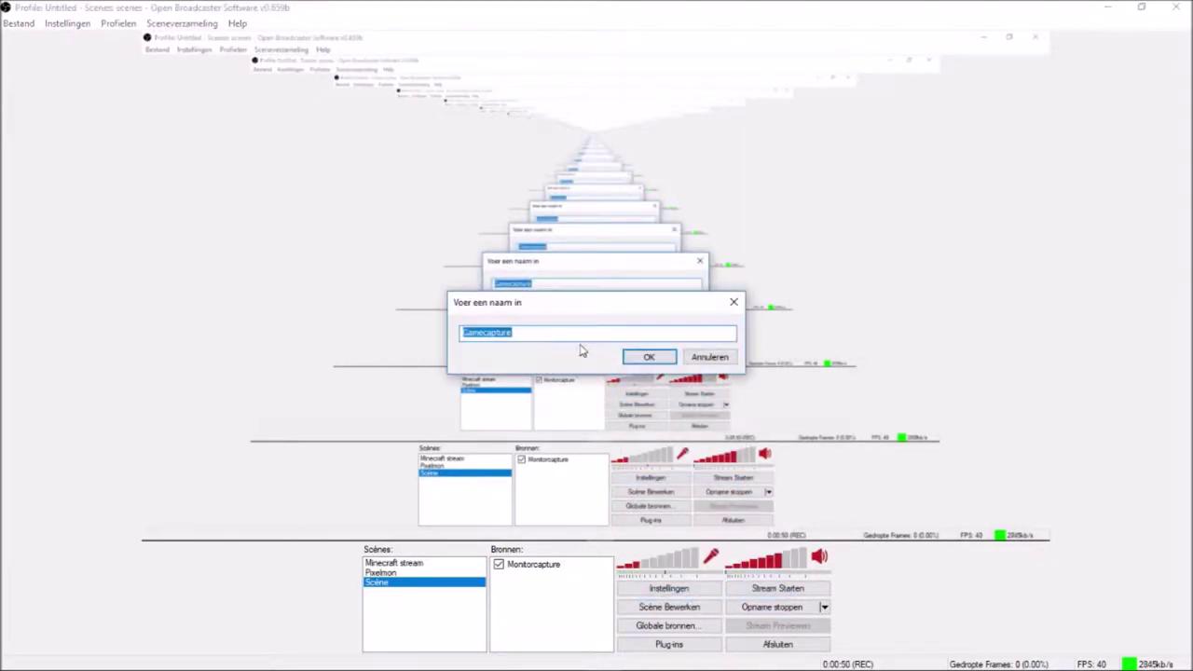
Name the new game capture source Minecraft and confirm the name
type("Minecraft")
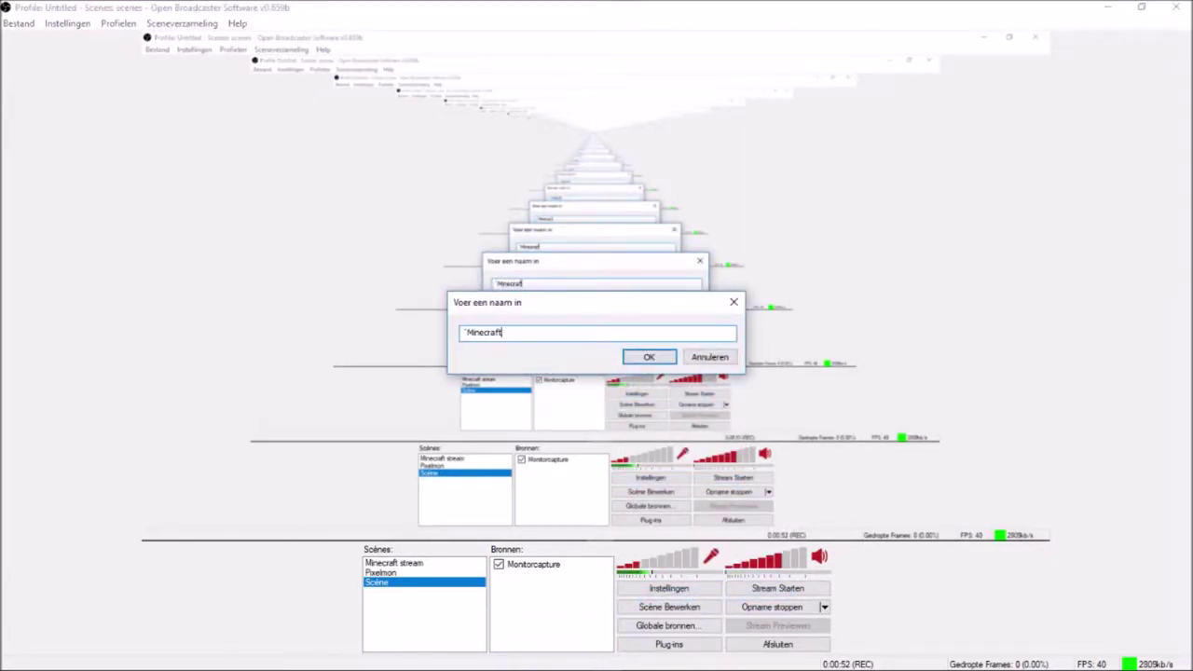
key("BackSpace")
key("BackSpace")
key("BackSpace")
key("BackSpace")
key("BackSpace")
key("BackSpace")
key("BackSpace")
key("BackSpace")
key("BackSpace")
key("BackSpace")
type("Minecraft")
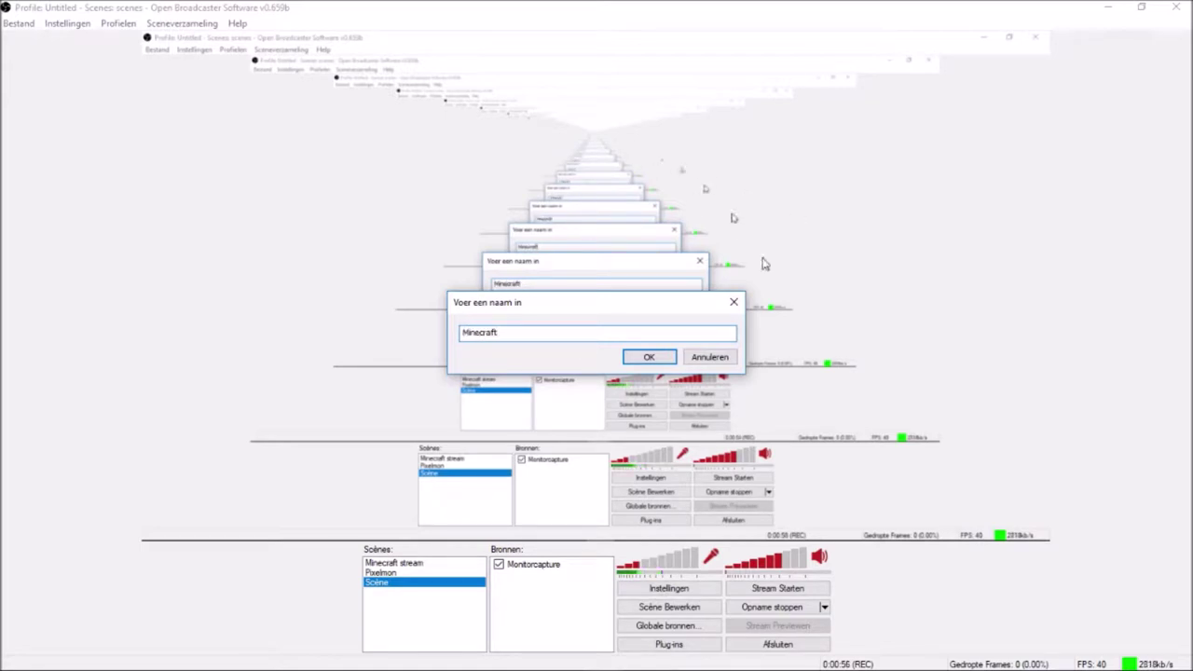
left_click(645, 356)
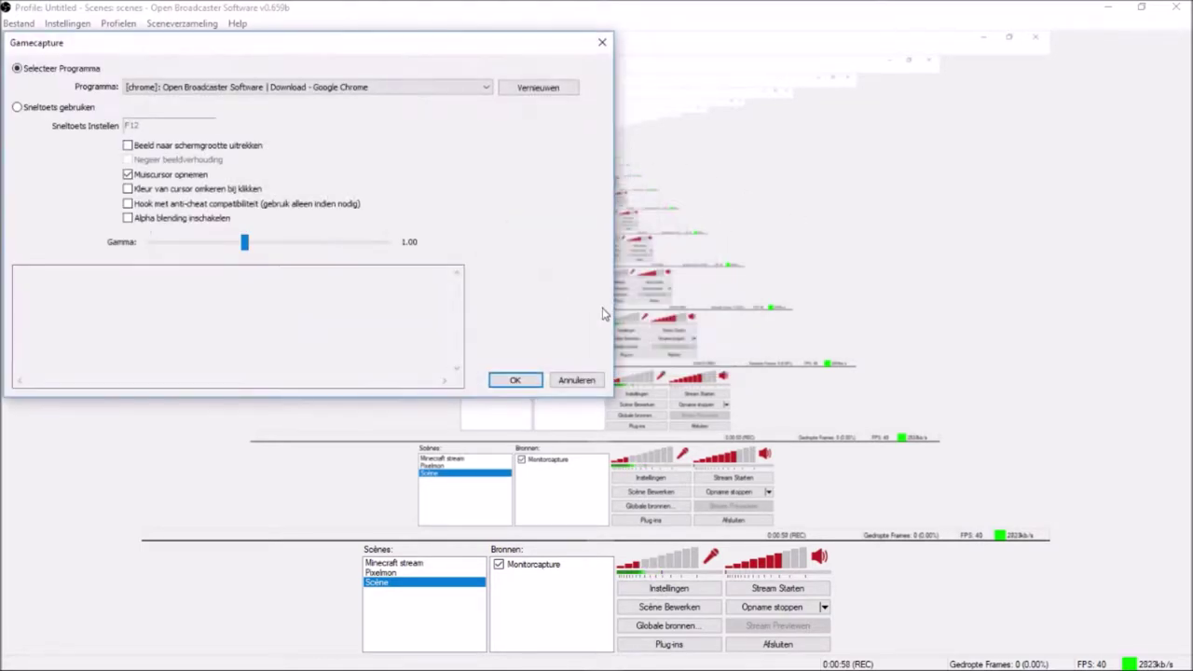
Choose TeamSpeak 3 as the program to capture and confirm the new source
left_click(279, 88)
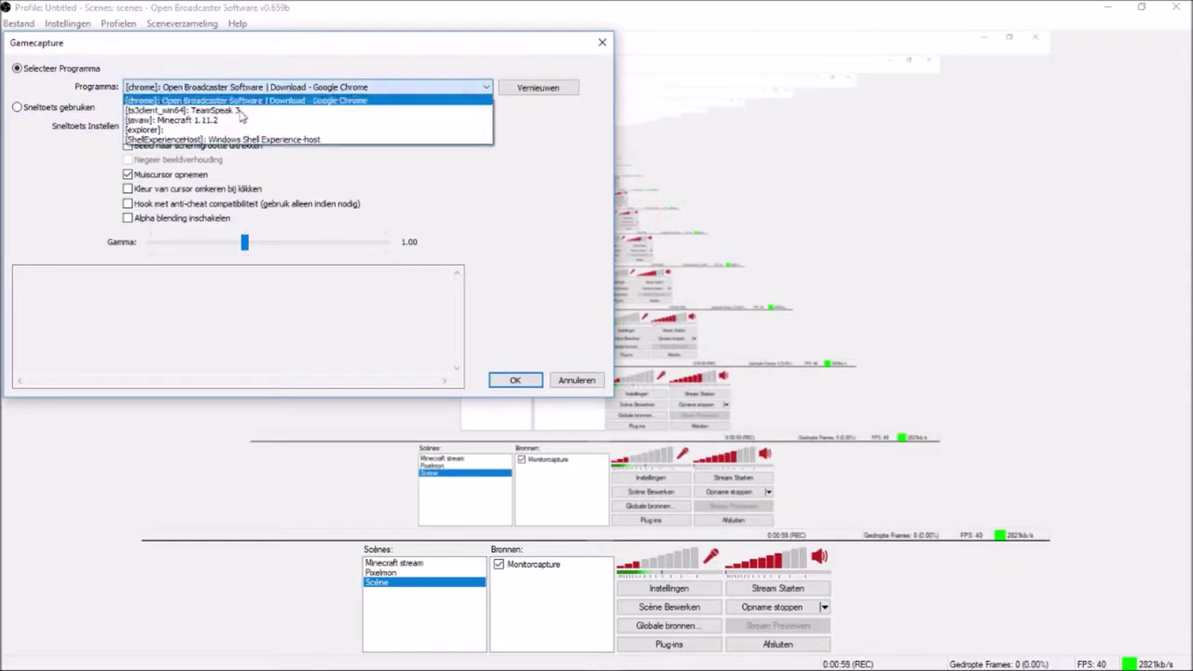
left_click(478, 200)
left_click_drag(264, 46, 476, 43)
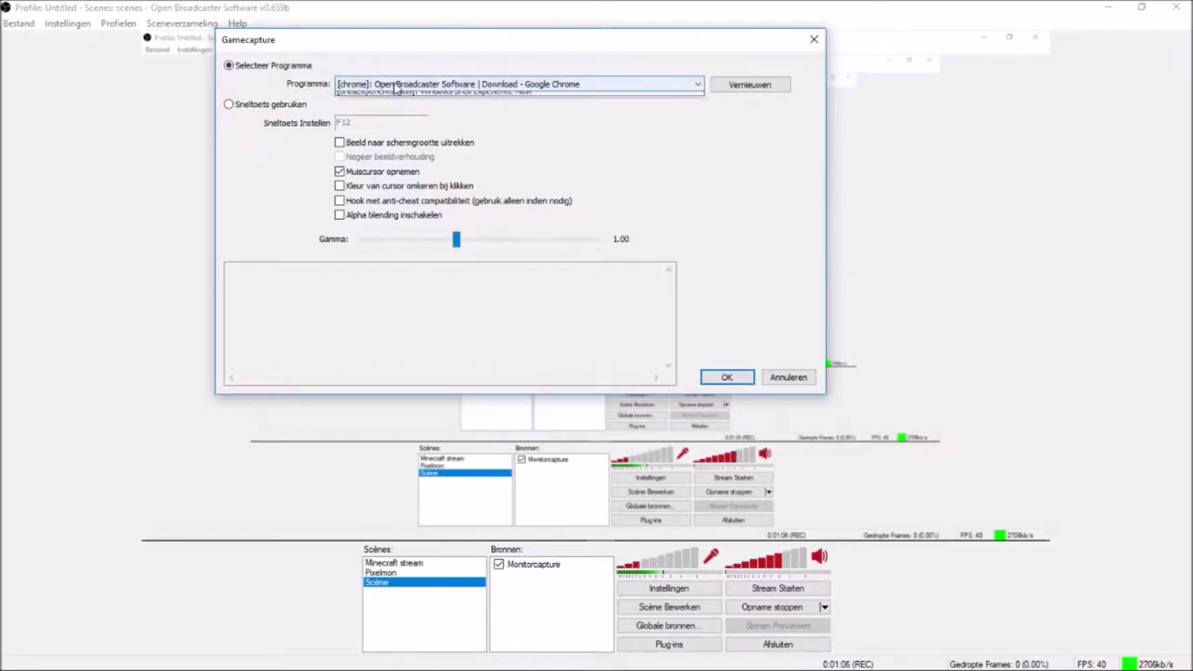
left_click(396, 85)
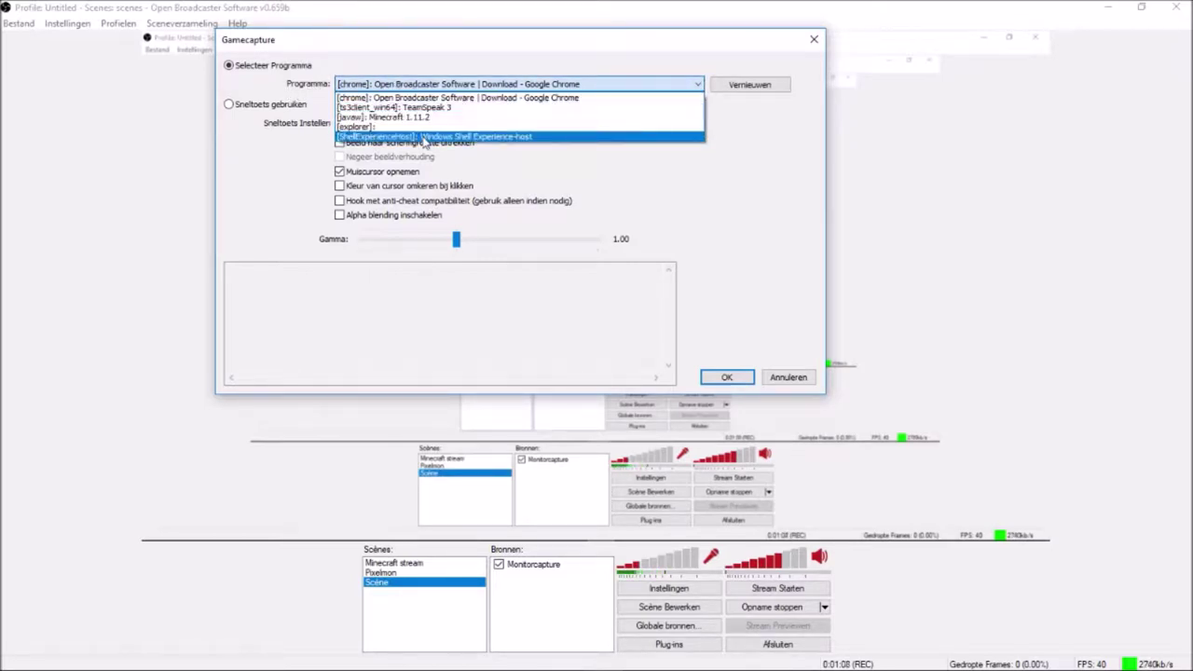
left_click(424, 107)
left_click(725, 378)
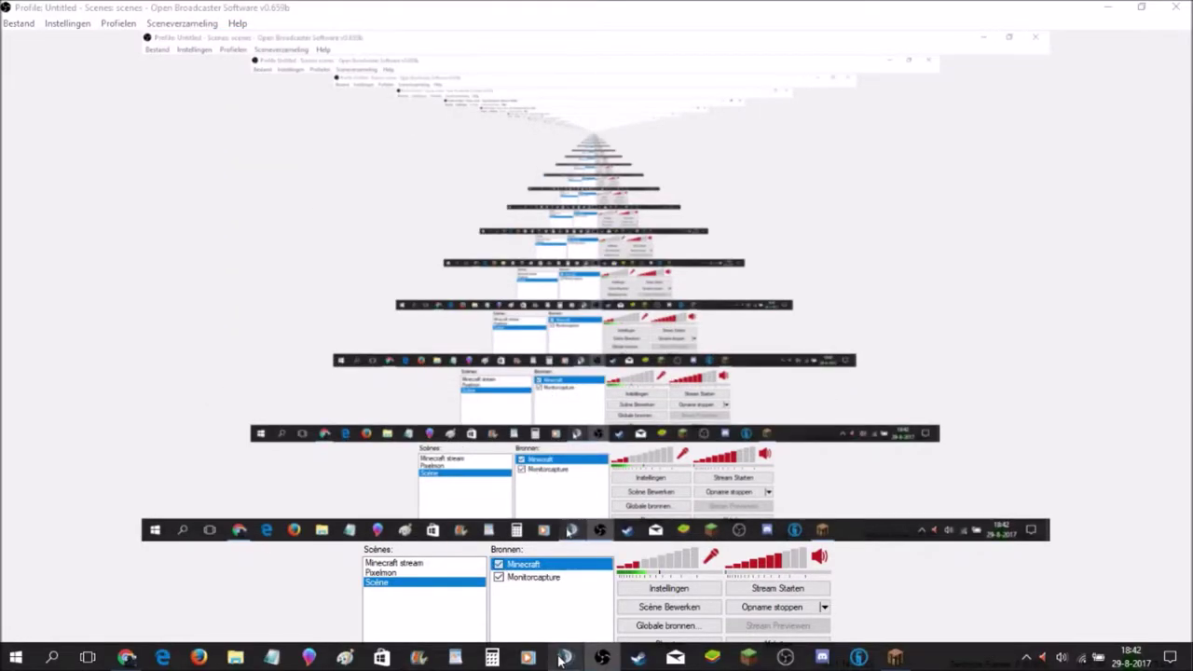
Hide the Minecraft source in the current scene
left_click(562, 658)
left_click(562, 659)
left_click(497, 566)
Set the Minecraft source to capture Minecraft 1.11.2 and enable stretching the image to the screen size
right_click(522, 566)
left_click(569, 541)
left_click(240, 86)
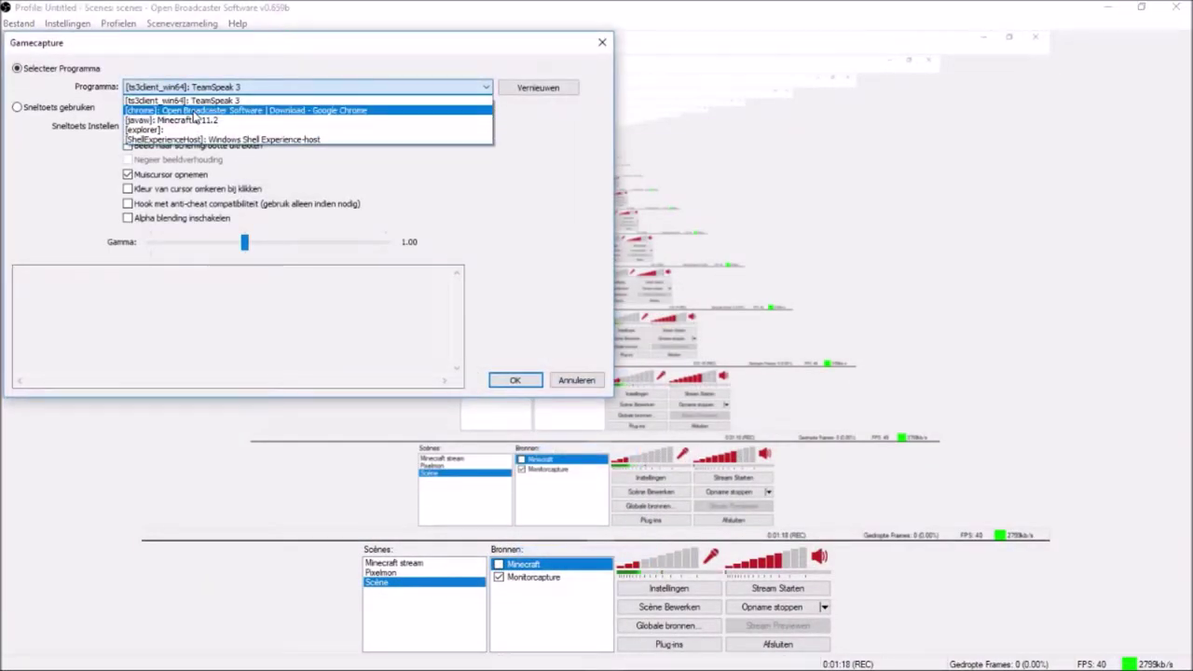
left_click(198, 120)
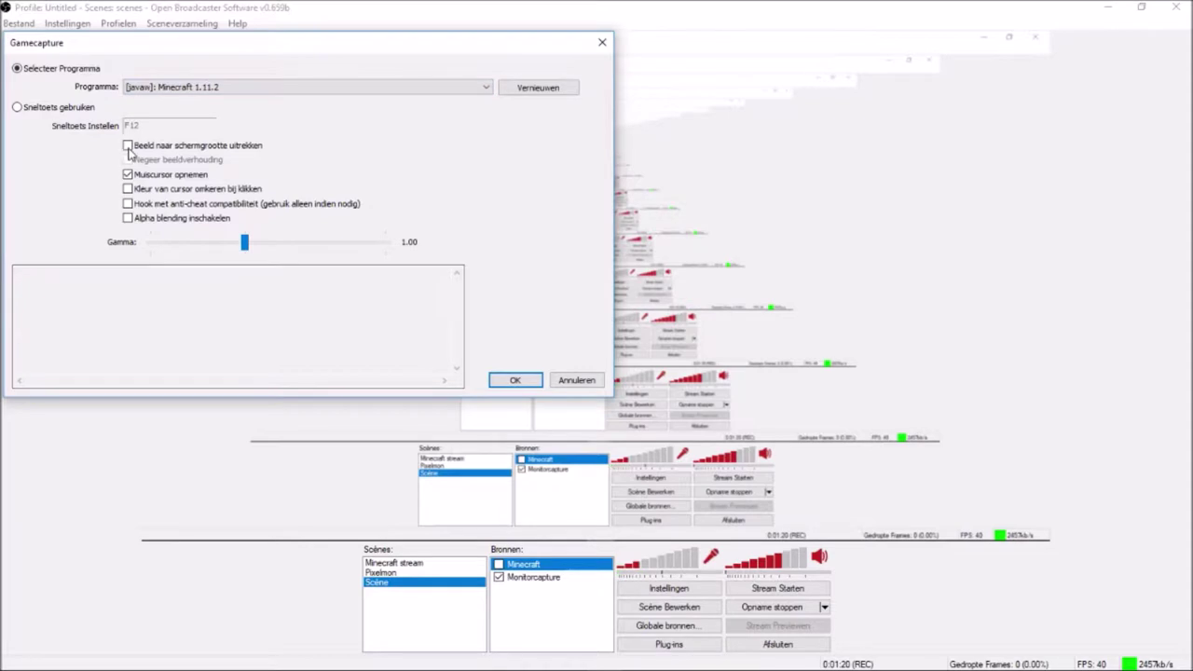
left_click(127, 147)
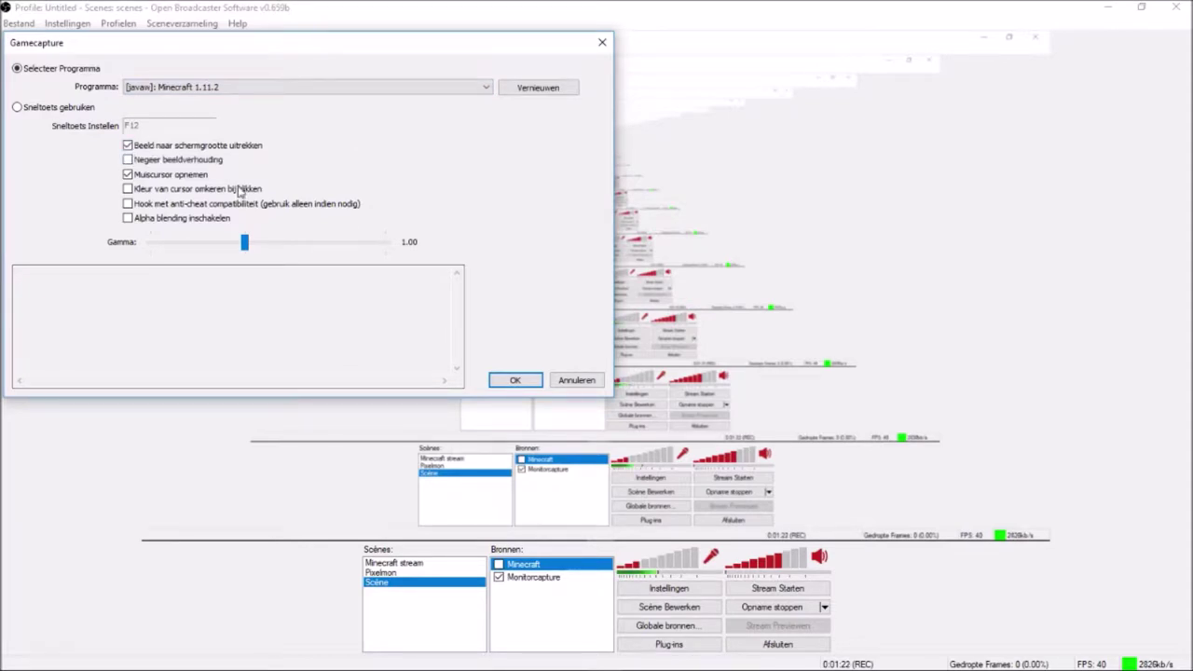
left_click(515, 380)
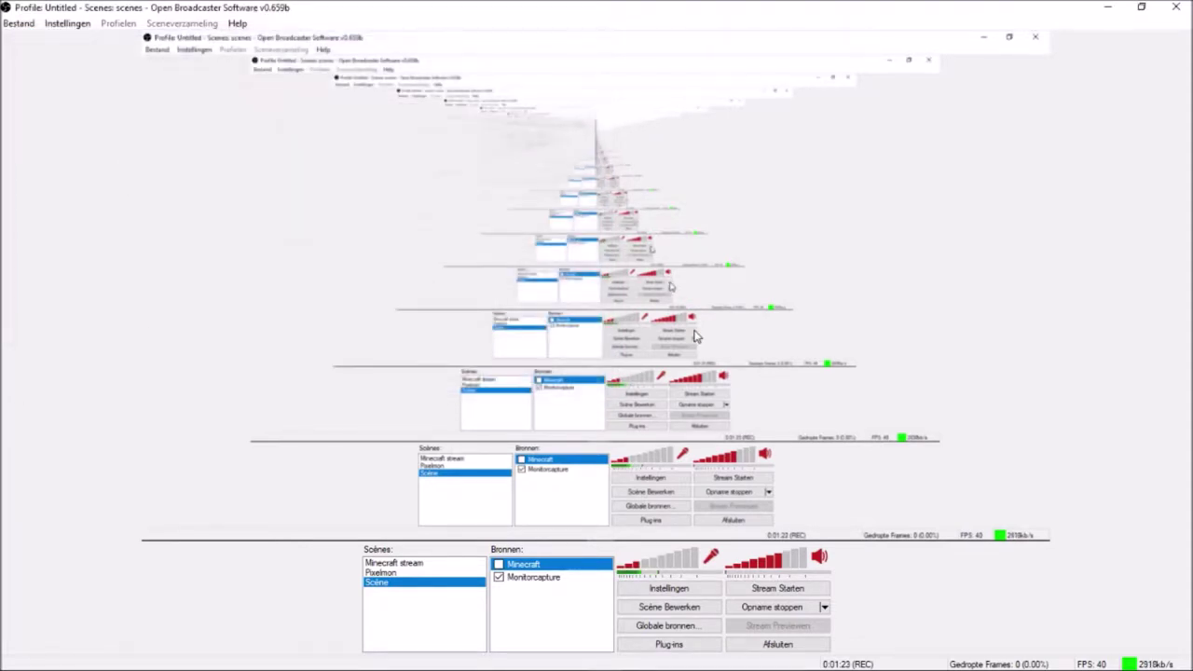
Switch to Minecraft and join The Hive server from the multiplayer list
left_click(499, 578)
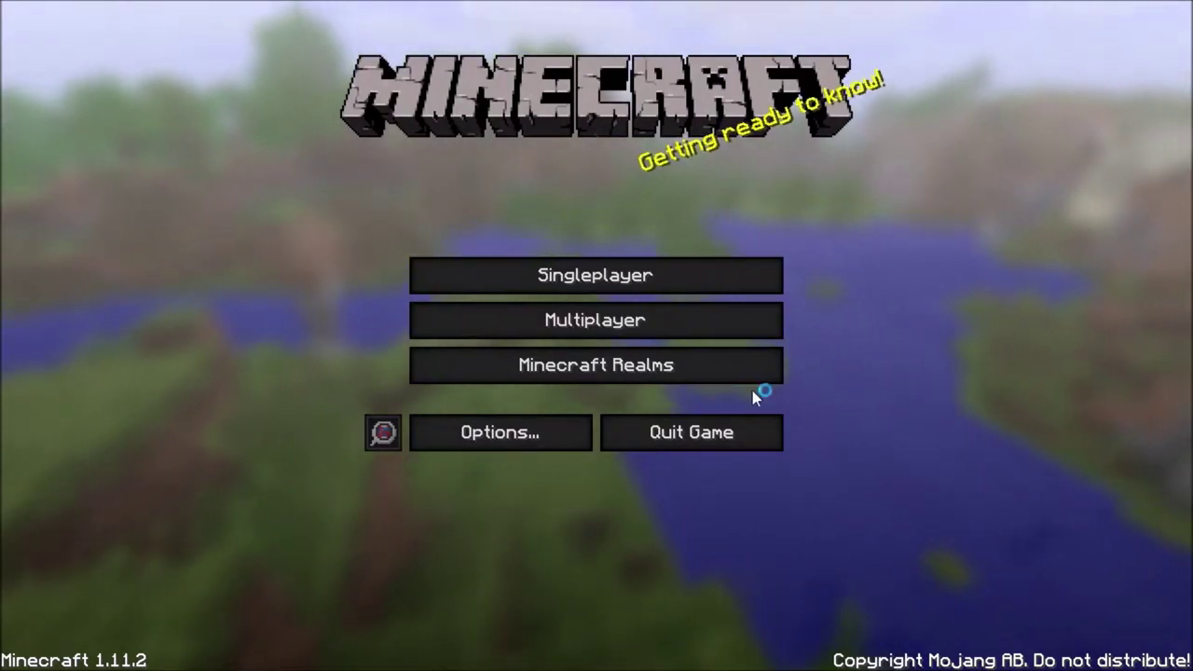
left_click(570, 325)
left_click(578, 168)
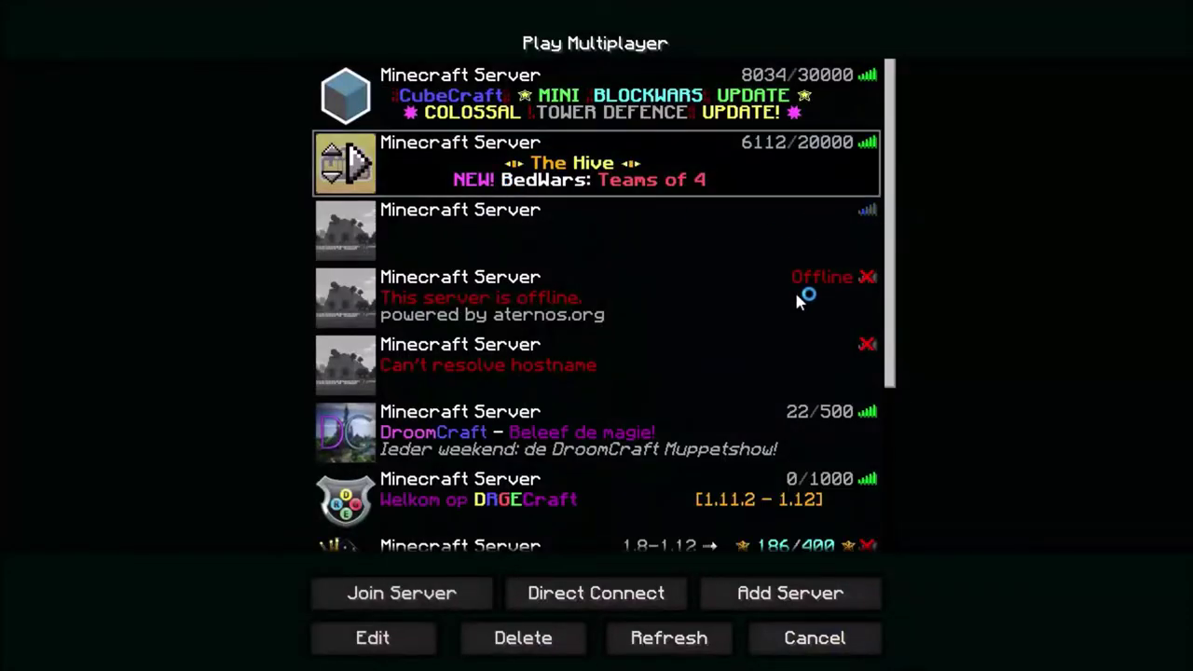
key("Return")
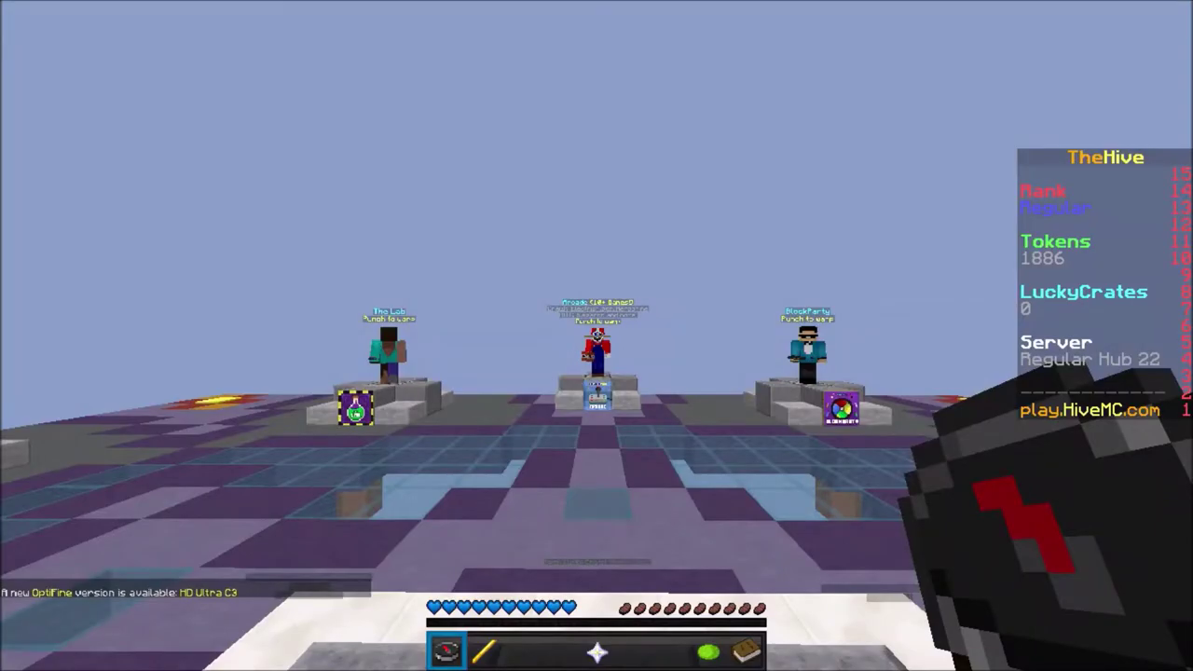
Open and close the inventory, disconnect from the server and return to Open Broadcaster Software
key("e")
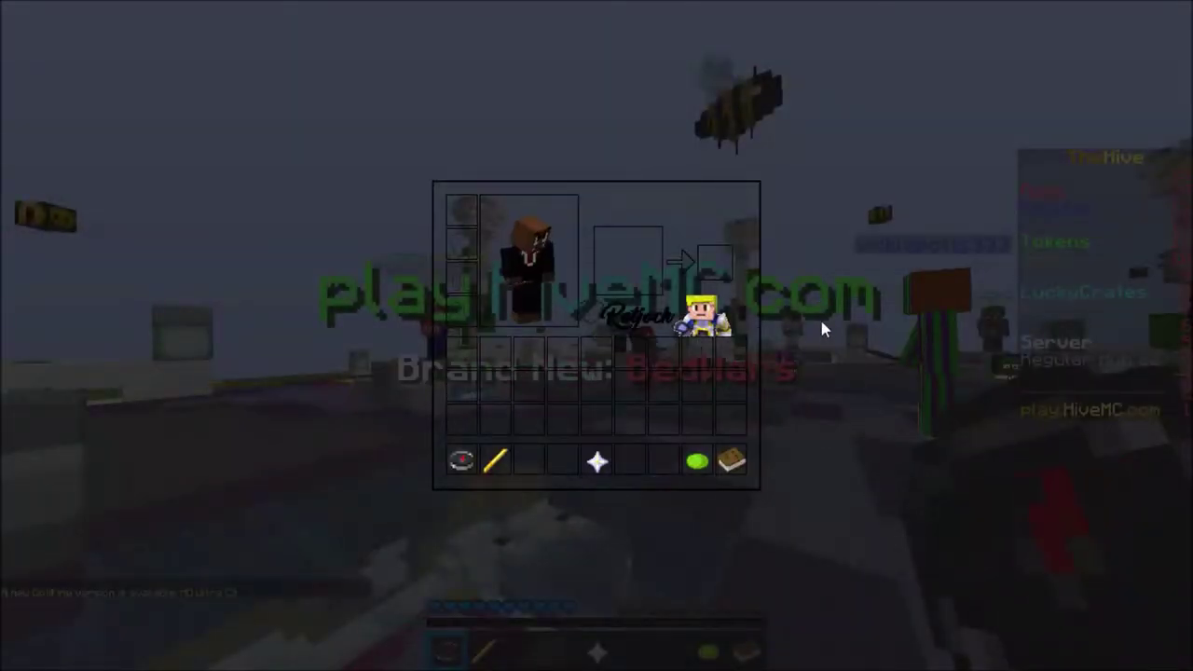
key("Escape")
key("Escape")
left_click(586, 343)
left_click(591, 442)
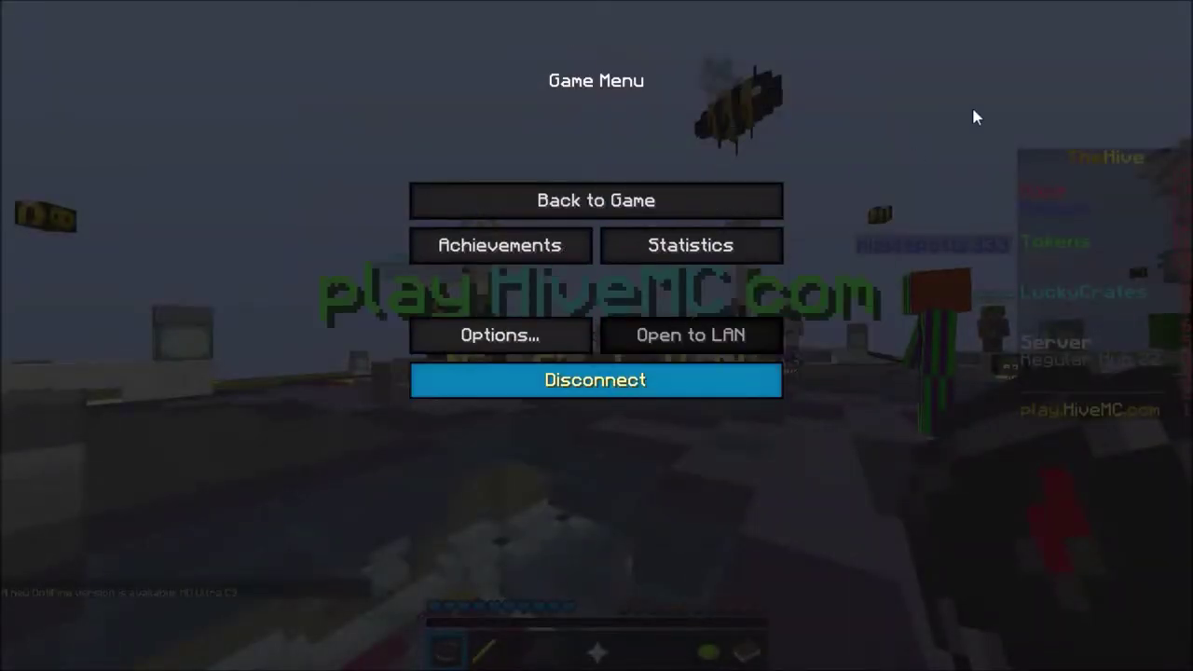
left_click(596, 380)
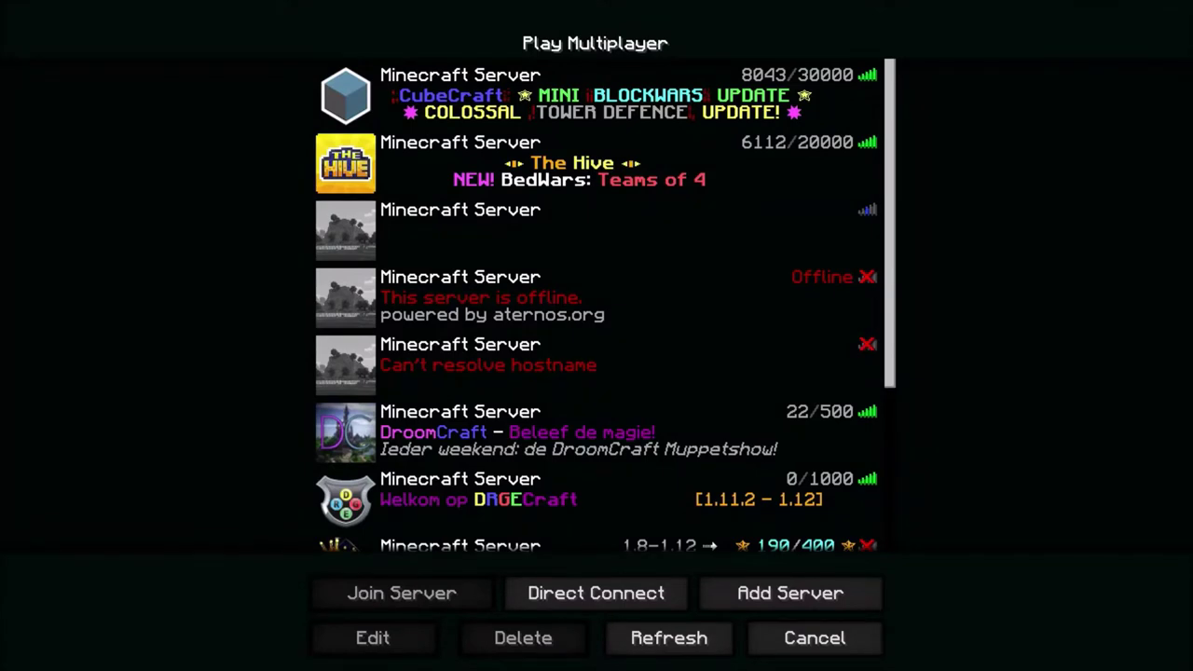
key("alt+Tab")
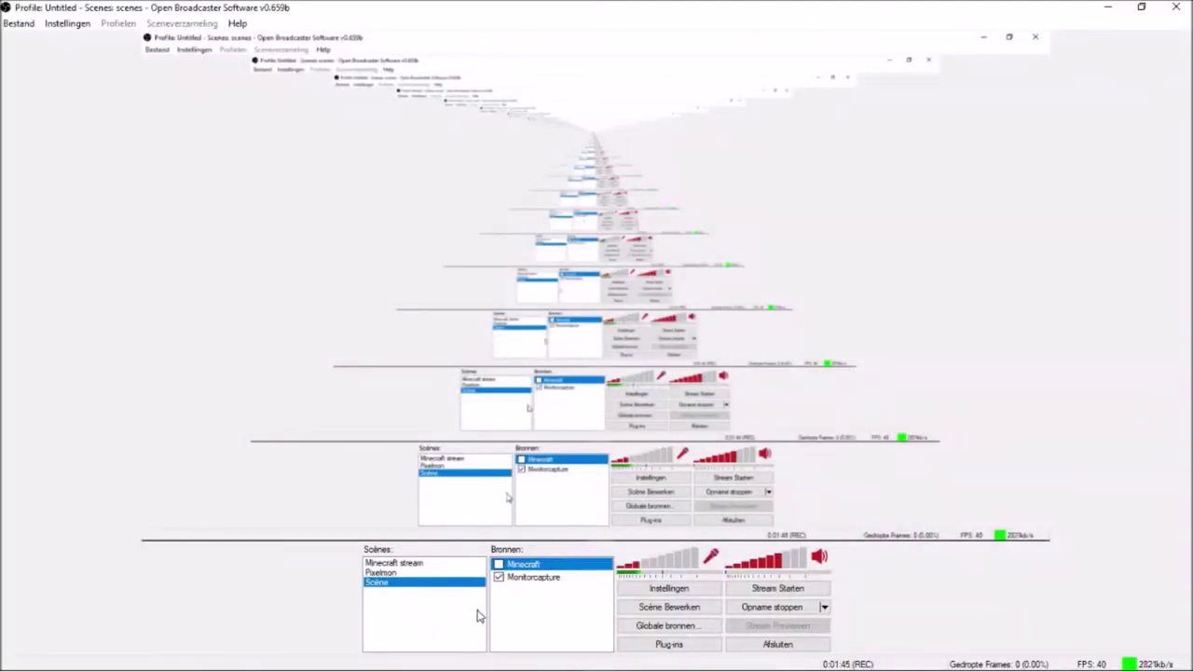
Toggle the visibility of the sources in the current scene to demonstrate switching between them
left_click(499, 564)
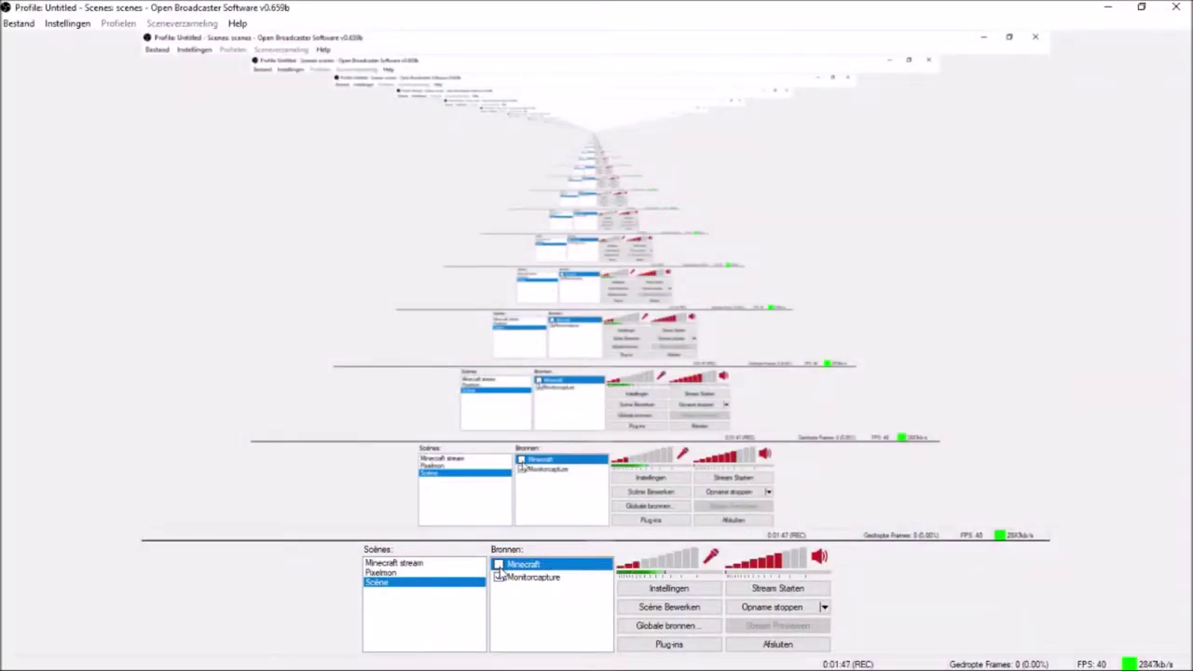
left_click(499, 577)
left_click(498, 564)
left_click(499, 565)
Bring up the Minecraft window, return to Open Broadcaster Software, and briefly show and hide the Minecraft source
mouse_move(902, 666)
left_click(900, 659)
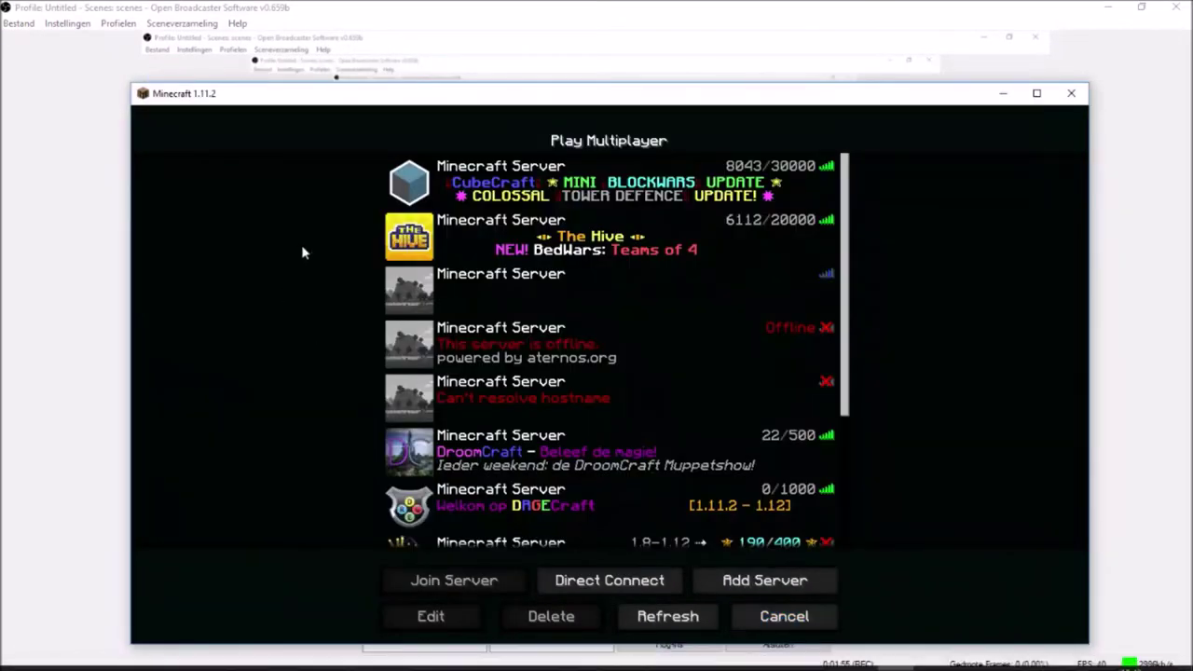
left_click(38, 226)
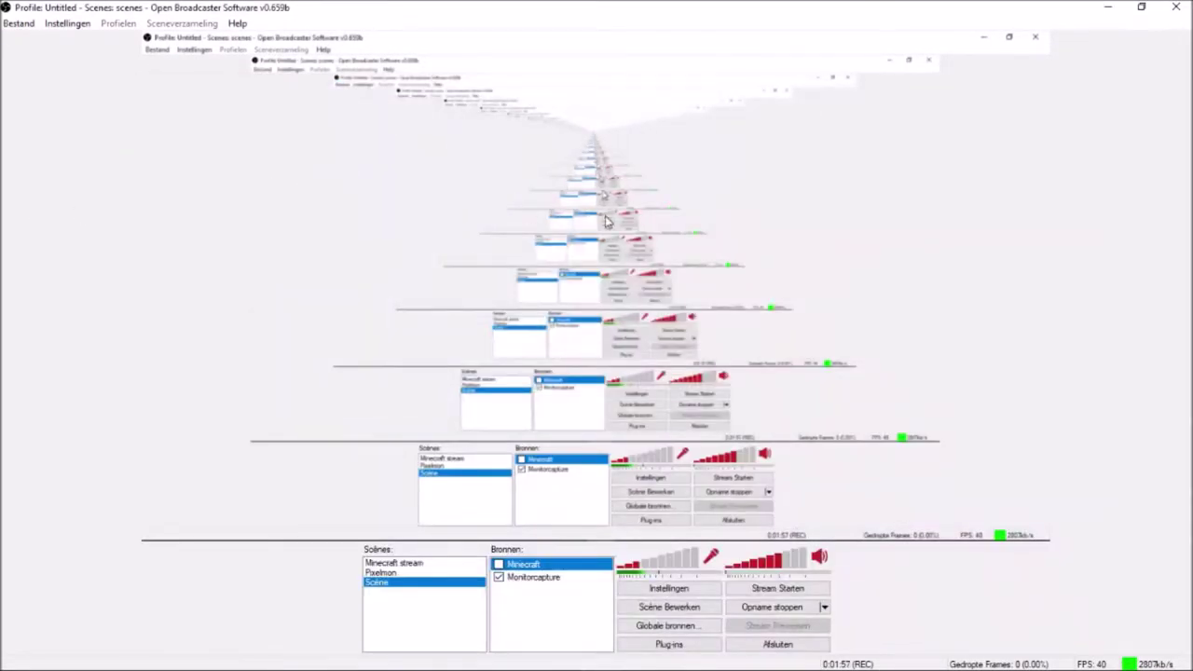
left_click(499, 566)
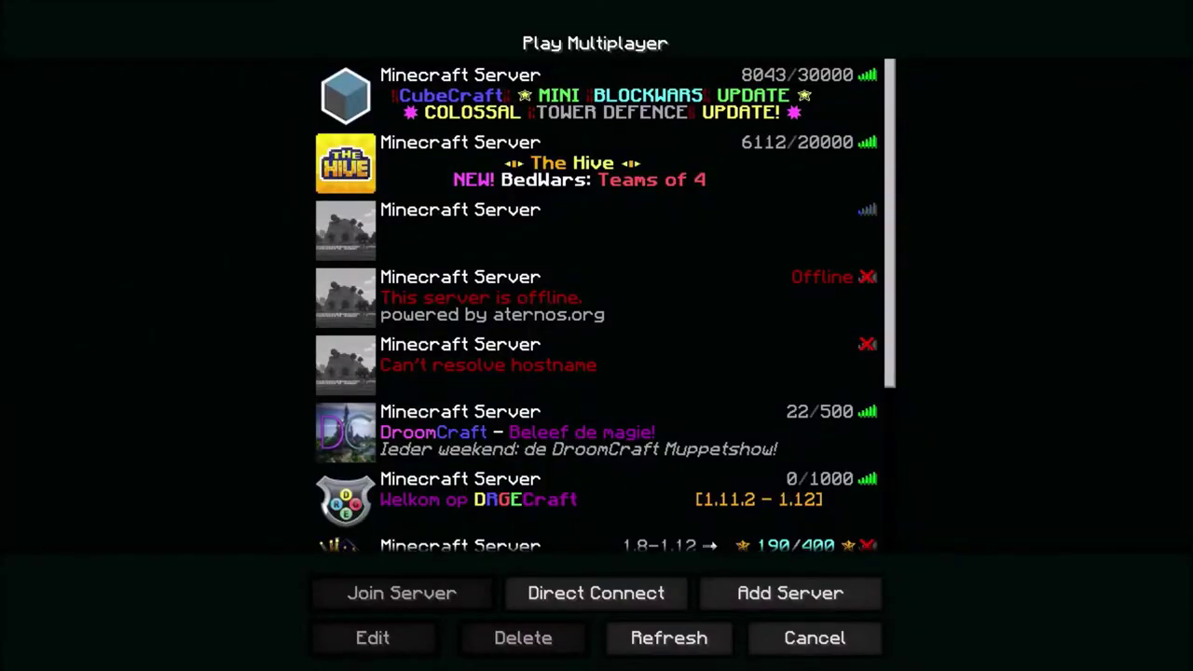
left_click(498, 565)
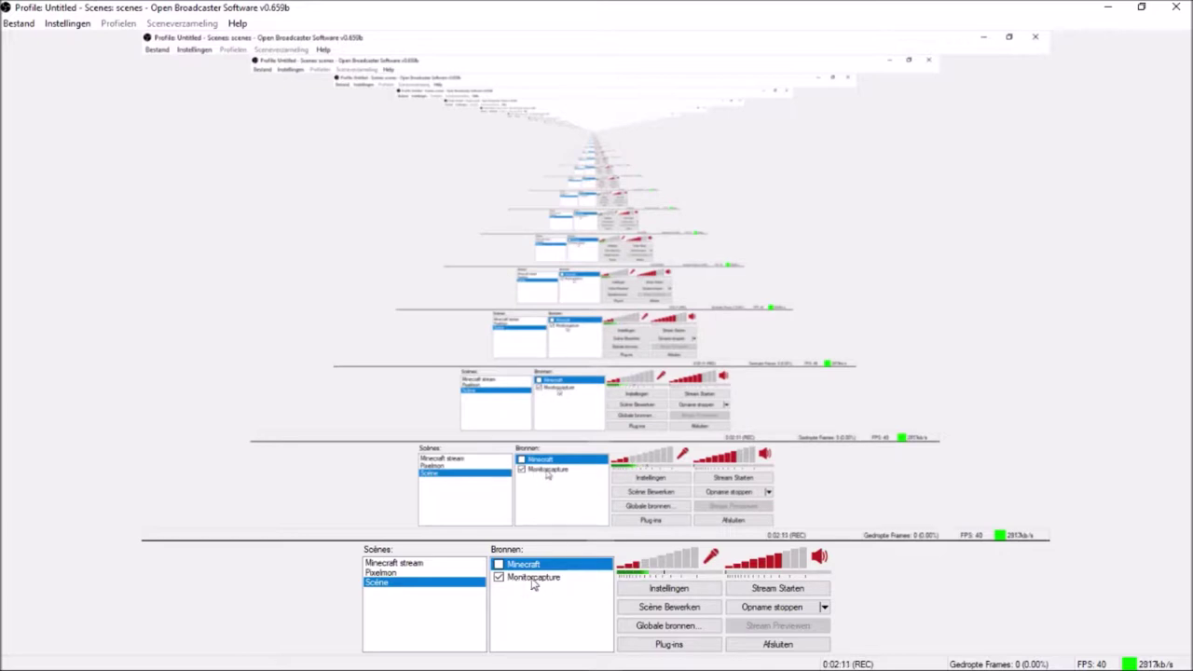
Open the program settings and choose Nederlands, Vlaams as the language
left_click(668, 588)
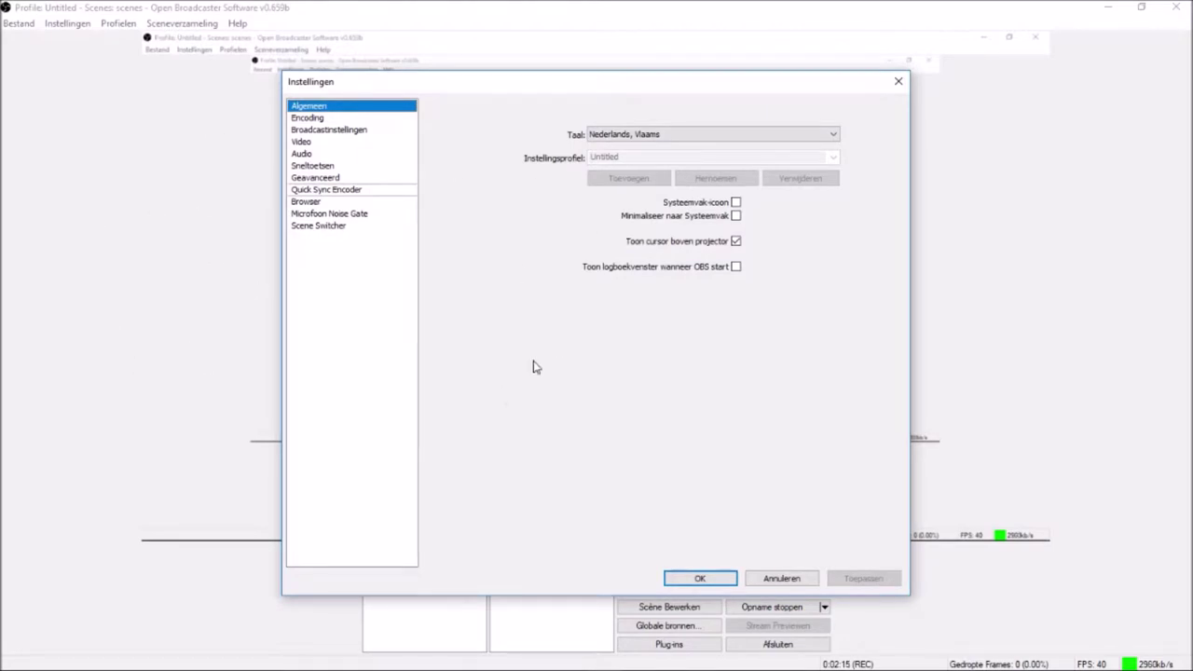
left_click(654, 135)
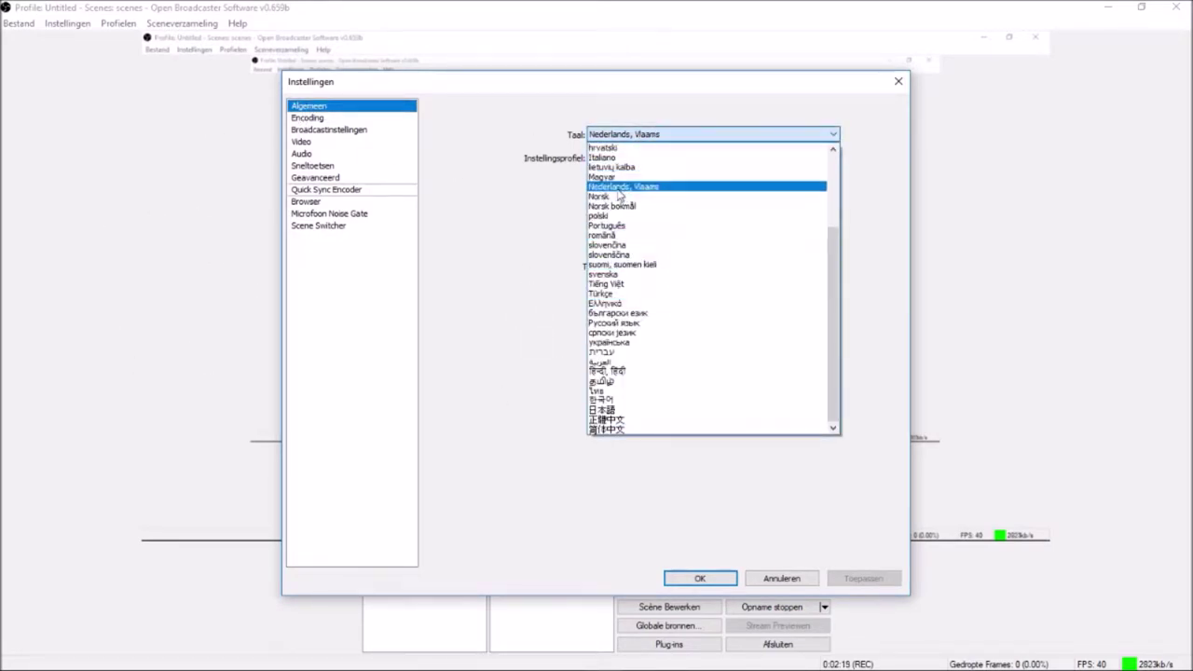
left_click(618, 187)
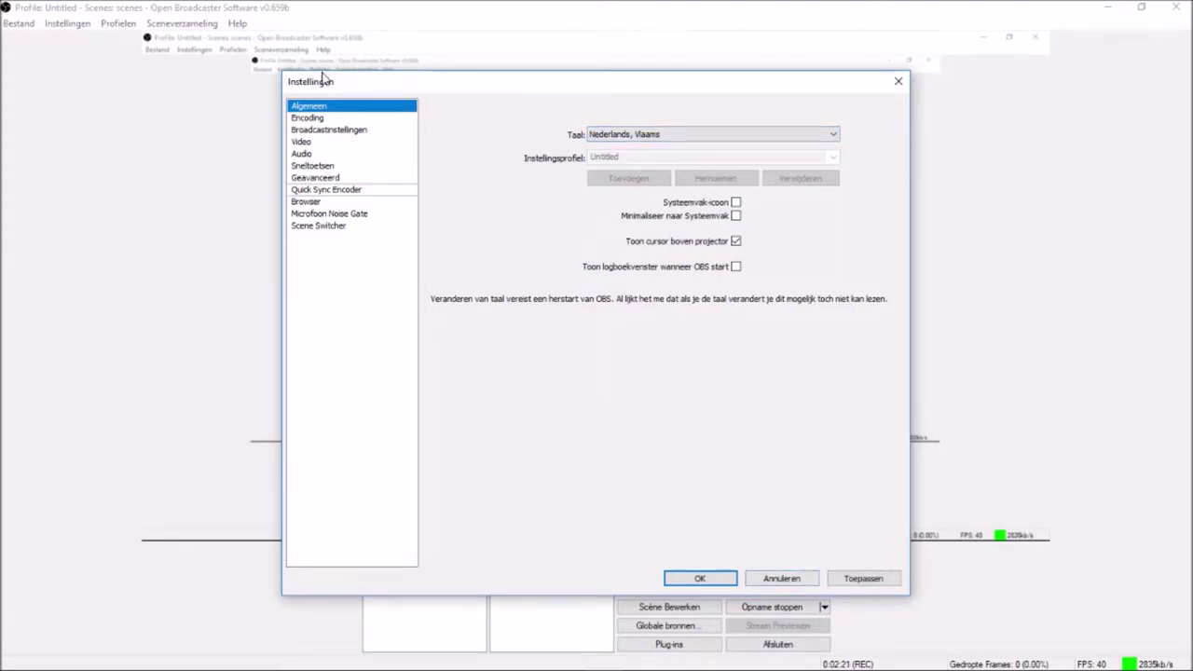
Set the video encoder to x264 in the encoding settings and apply the change
left_click(315, 118)
left_click(607, 393)
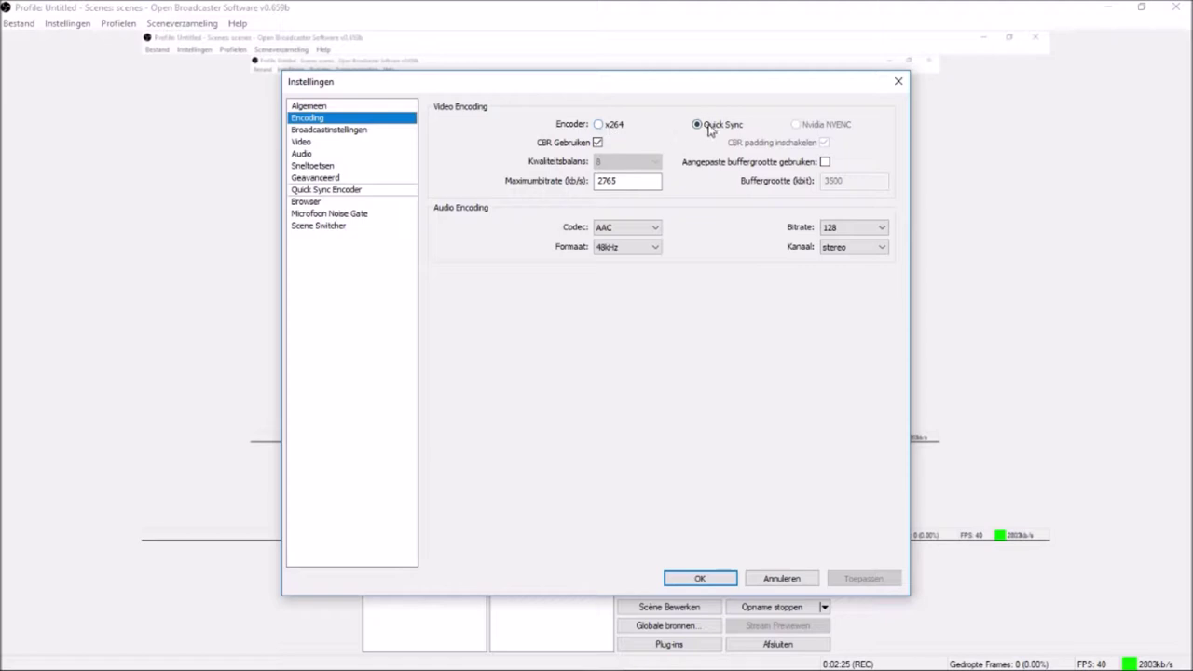
left_click(599, 125)
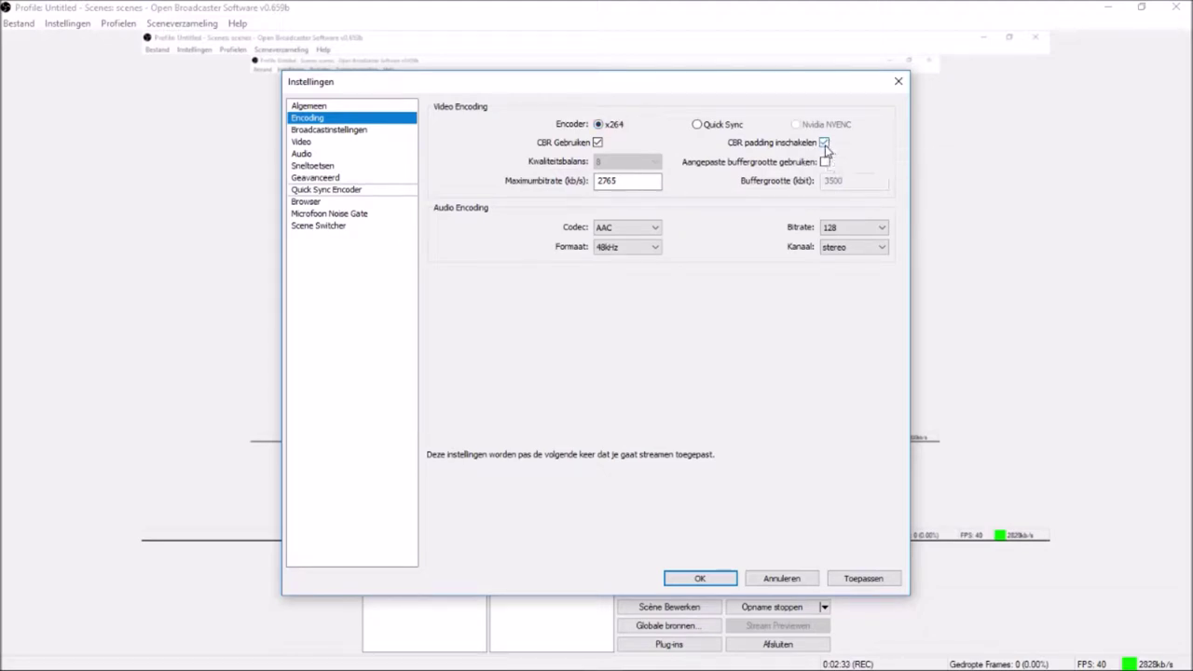
left_click(851, 578)
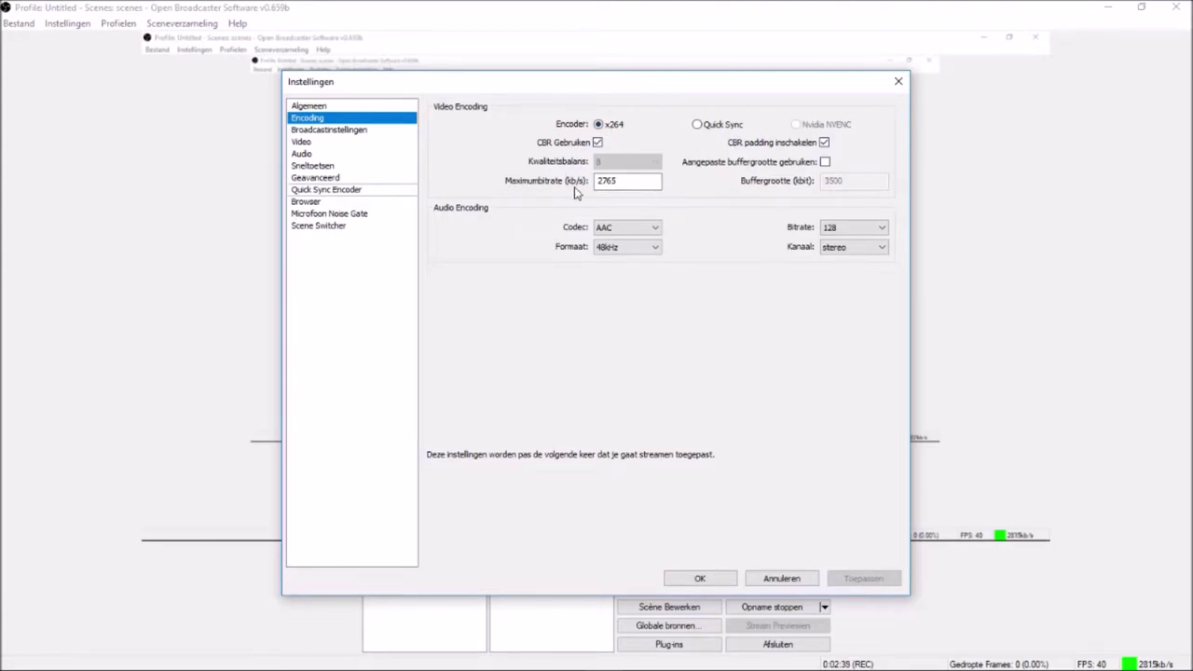
Examine the maximum bitrate value in the video encoding settings
double_click(638, 181)
double_click(599, 183)
left_click_drag(636, 179, 560, 178)
left_click(654, 180)
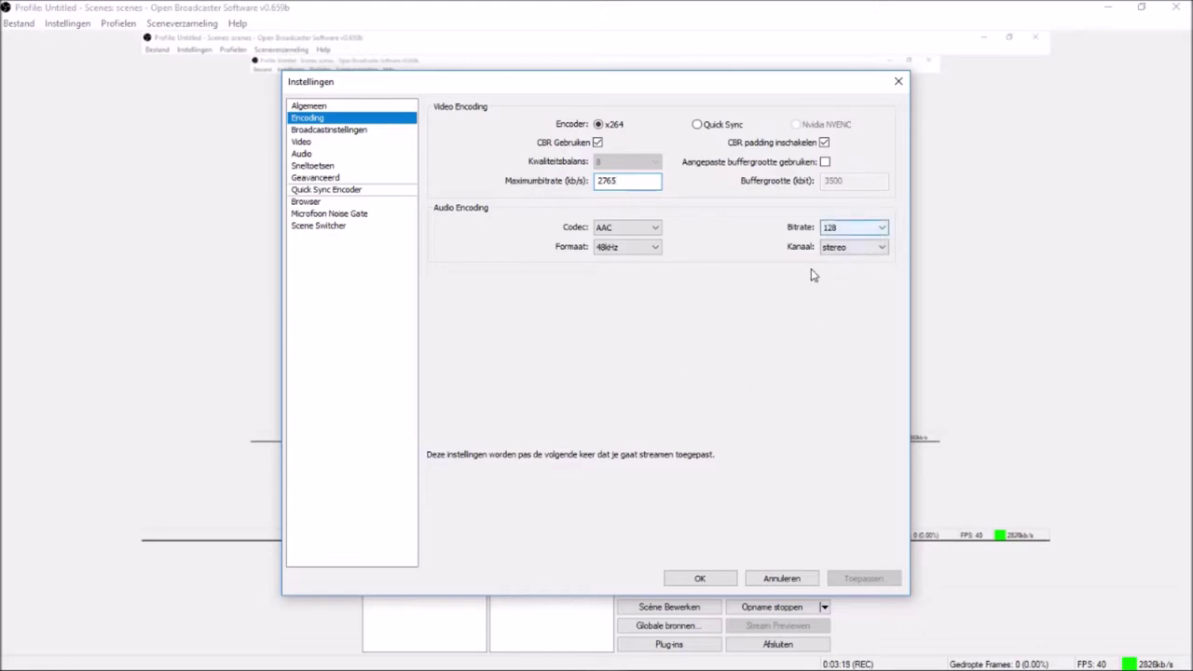
Examine the Twitch streaming service, server and stream key field in the broadcast settings
left_click(340, 130)
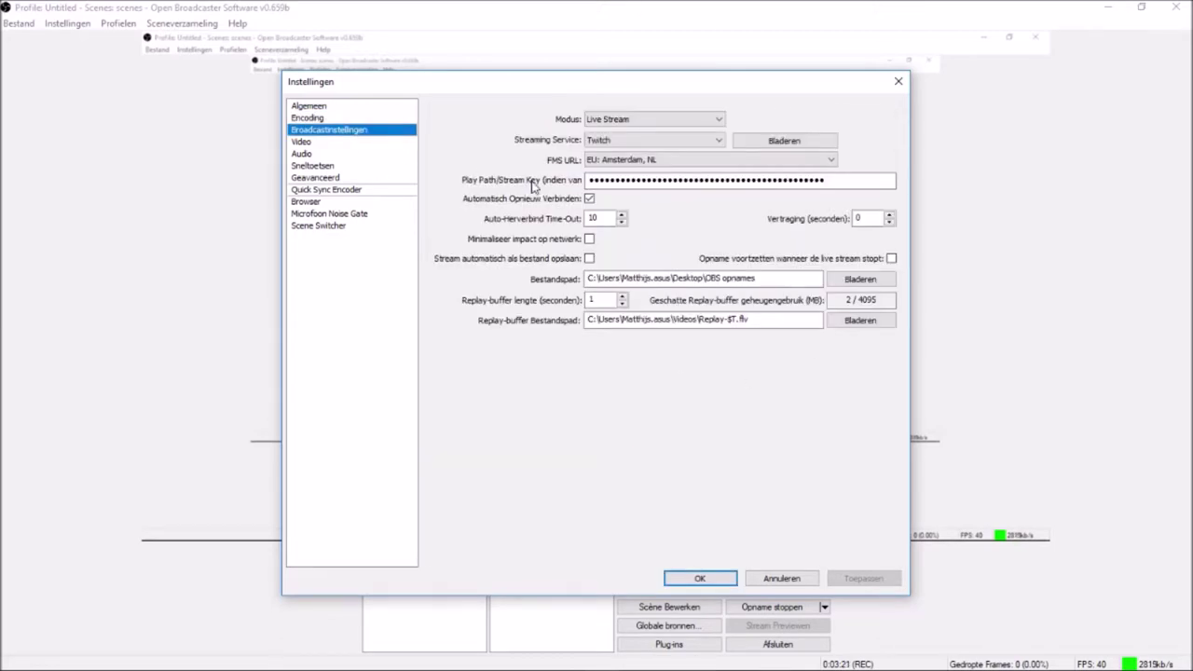
left_click_drag(588, 180, 818, 198)
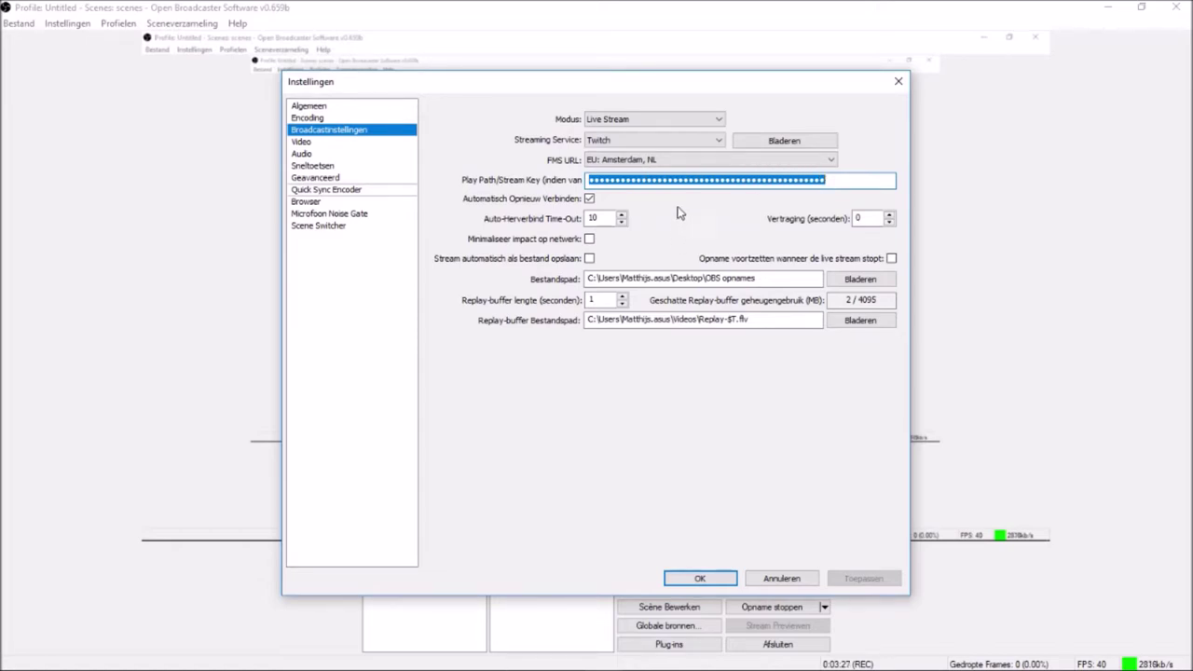
left_click(828, 183)
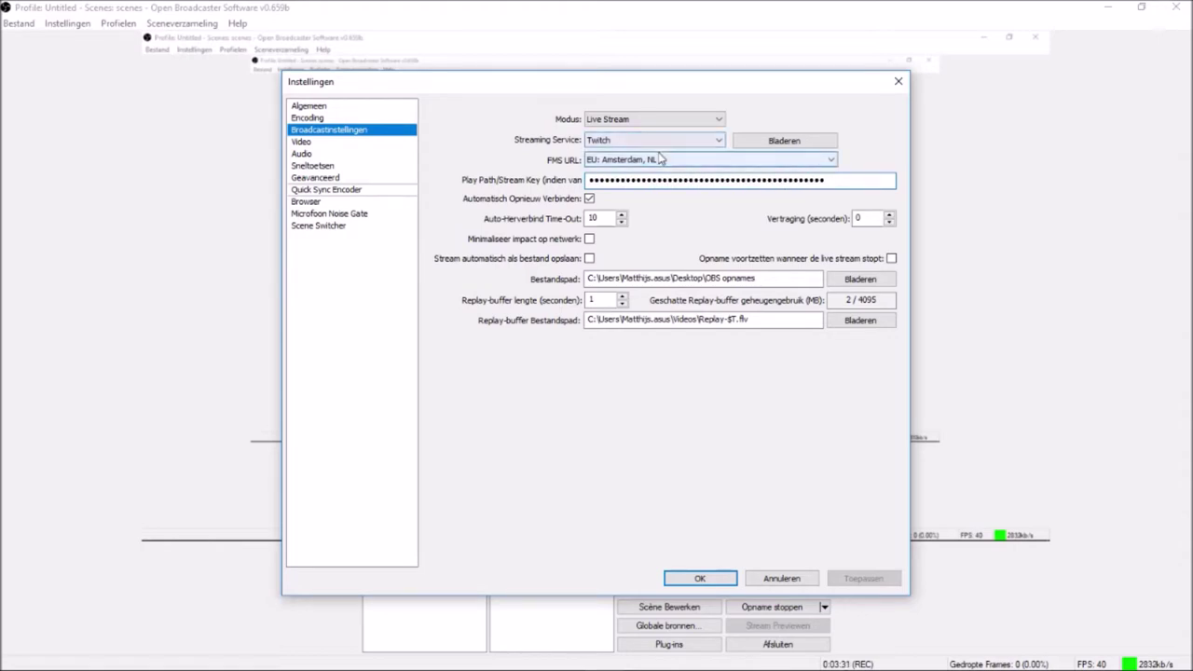
Examine the custom base resolution and the FPS value in the video settings
left_click(305, 142)
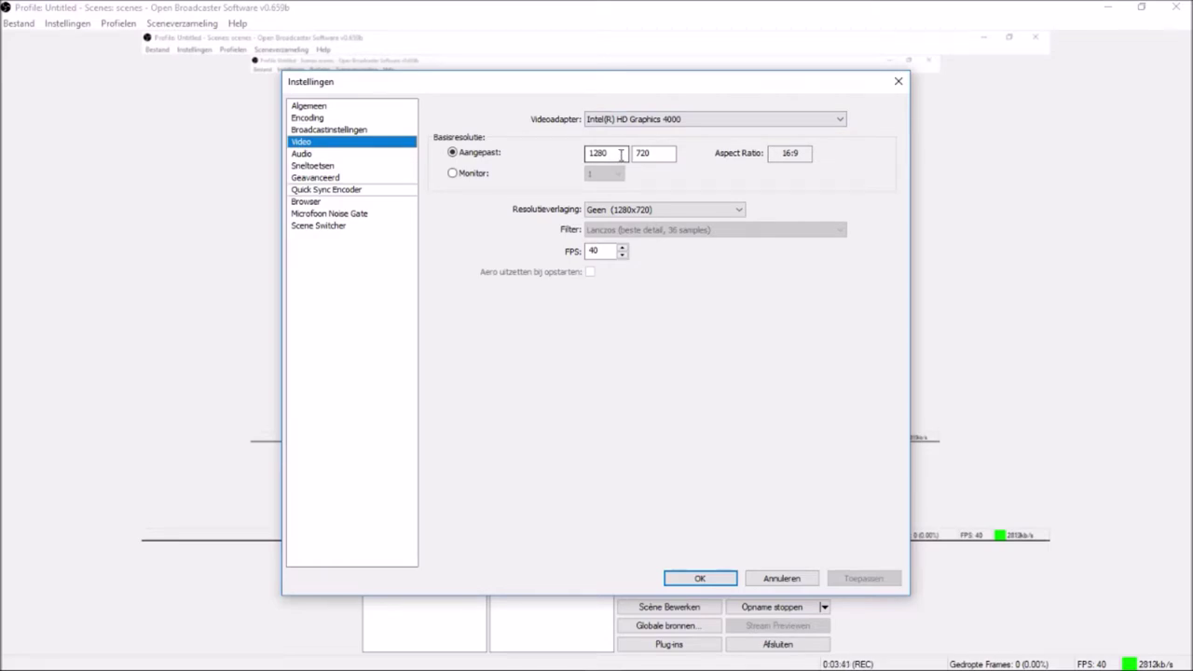
double_click(623, 156)
key("Tab")
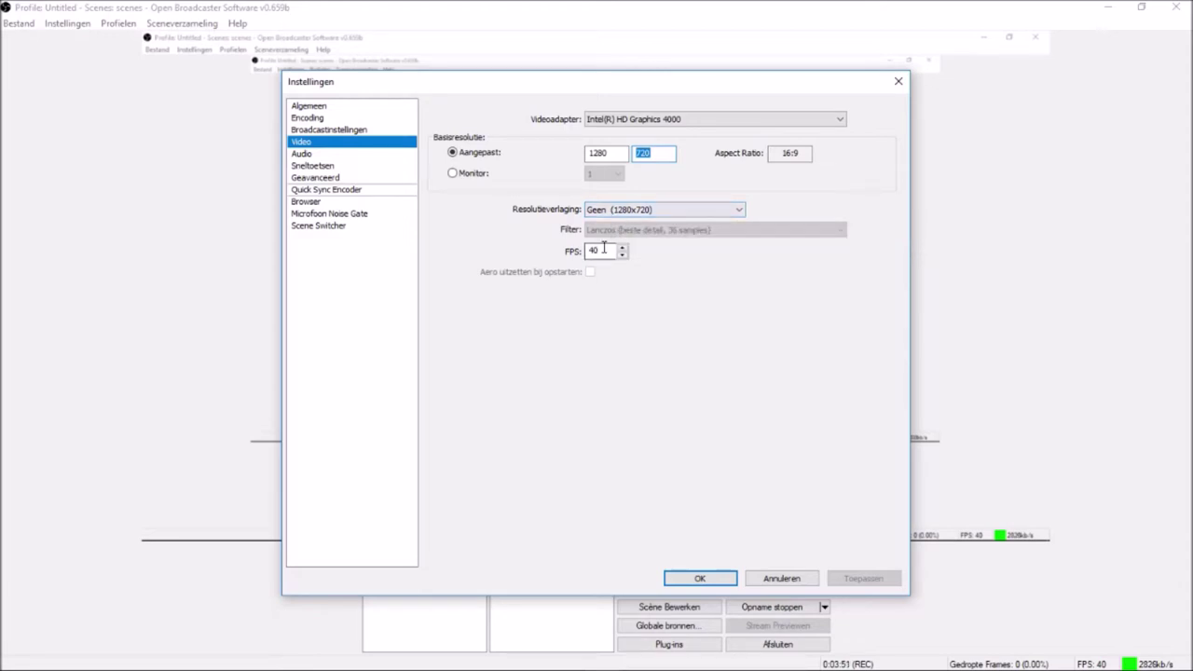
double_click(608, 249)
Examine the audio device settings and the hotkey assignments for streaming and recording
left_click(302, 154)
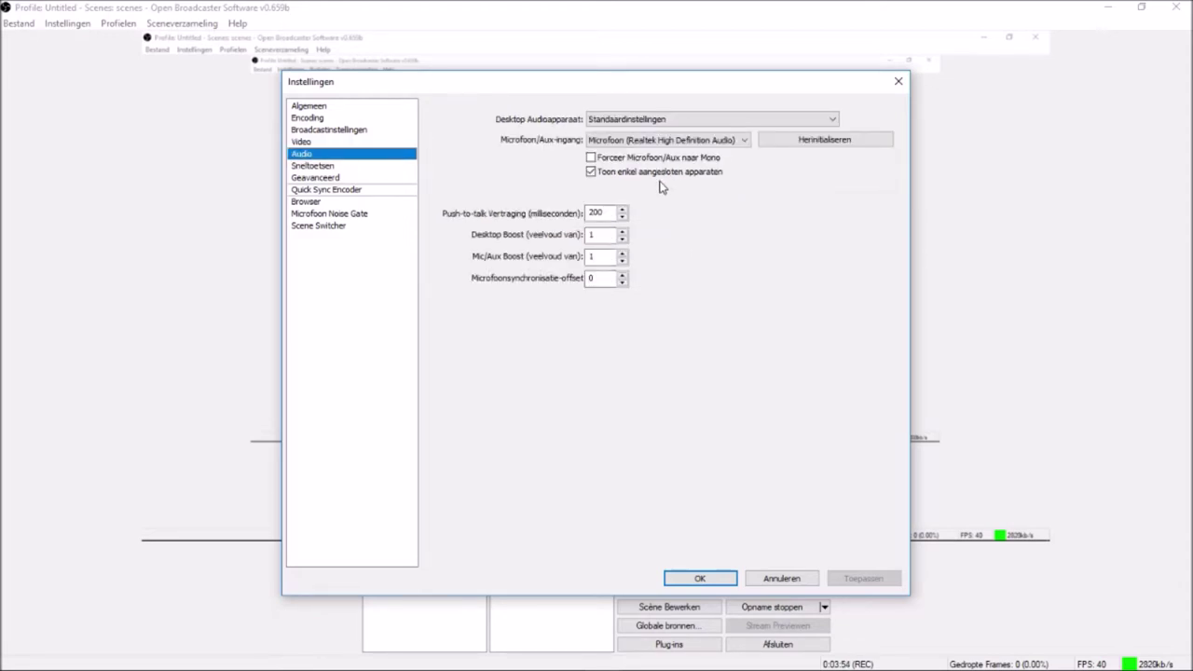
left_click(317, 166)
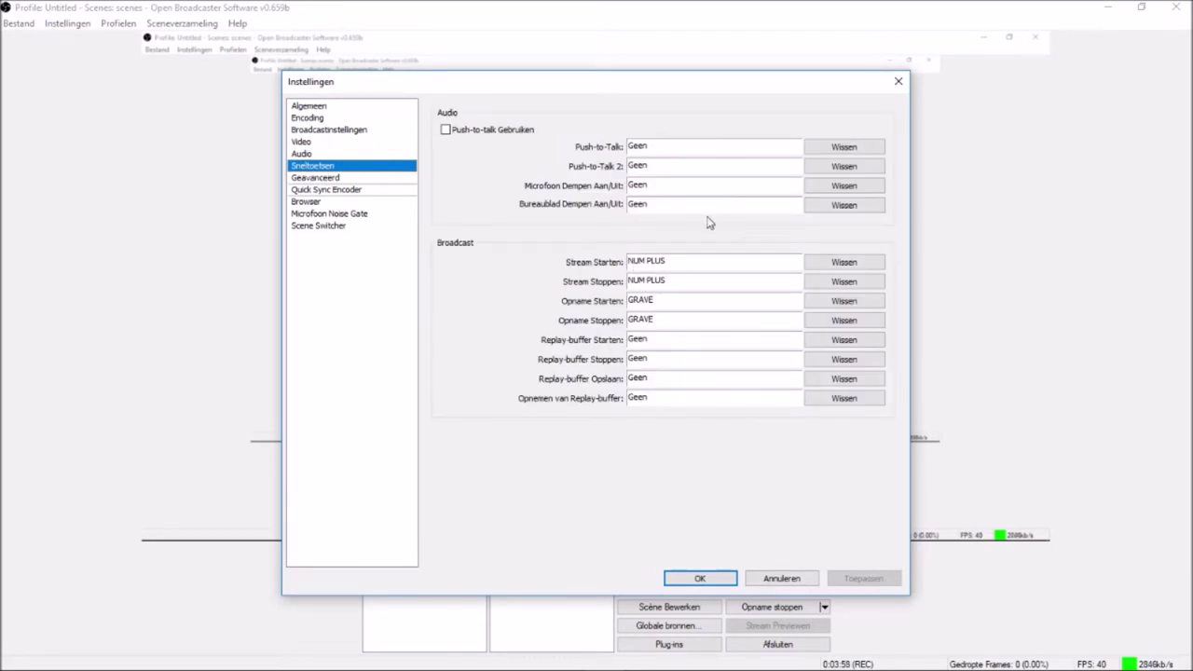
In the advanced settings, choose the veryfast x264 CPU preset and the main encoding profile, with process priority on Normaal
left_click(324, 178)
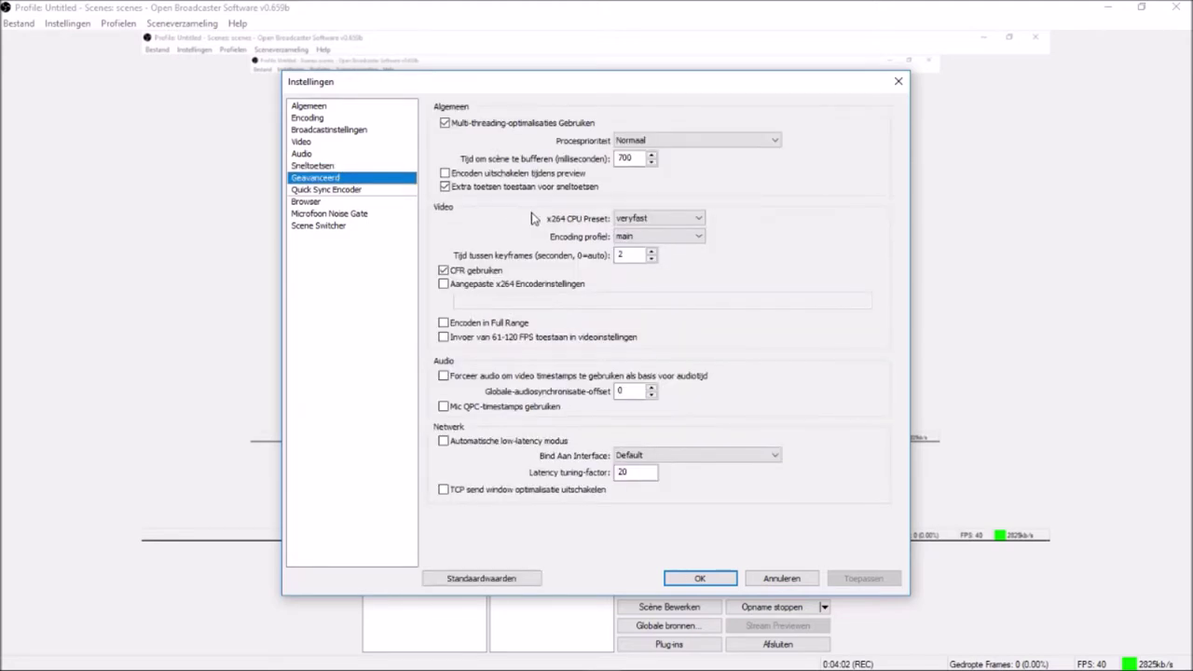
left_click(655, 220)
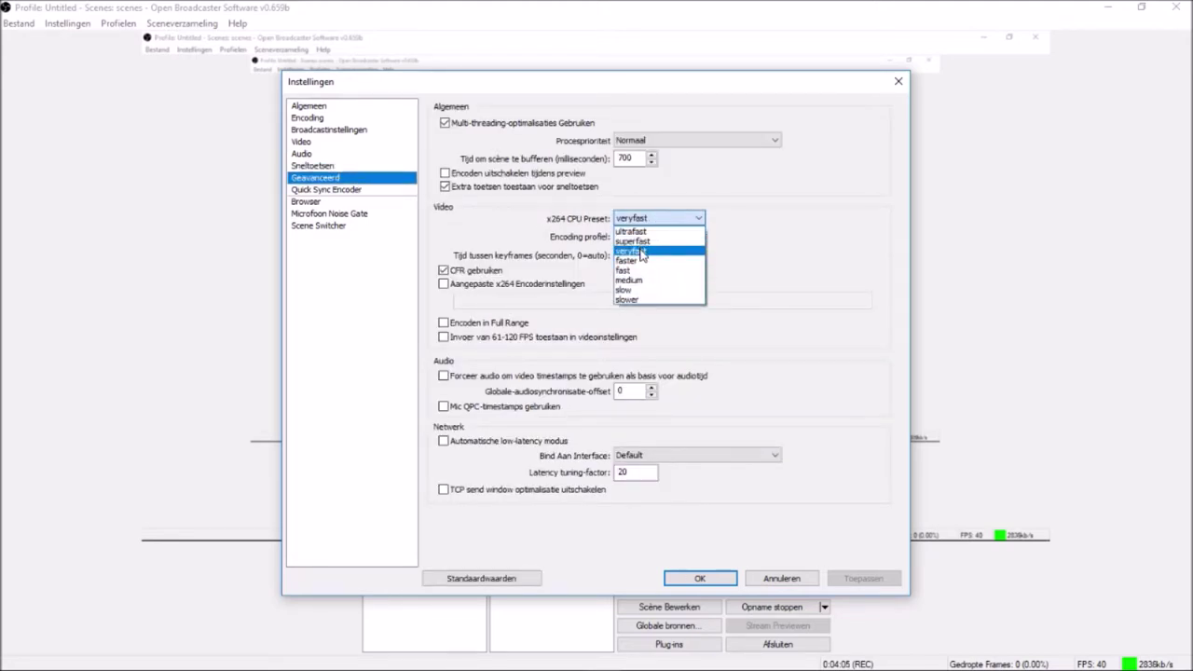
left_click(642, 254)
left_click(844, 578)
left_click(647, 239)
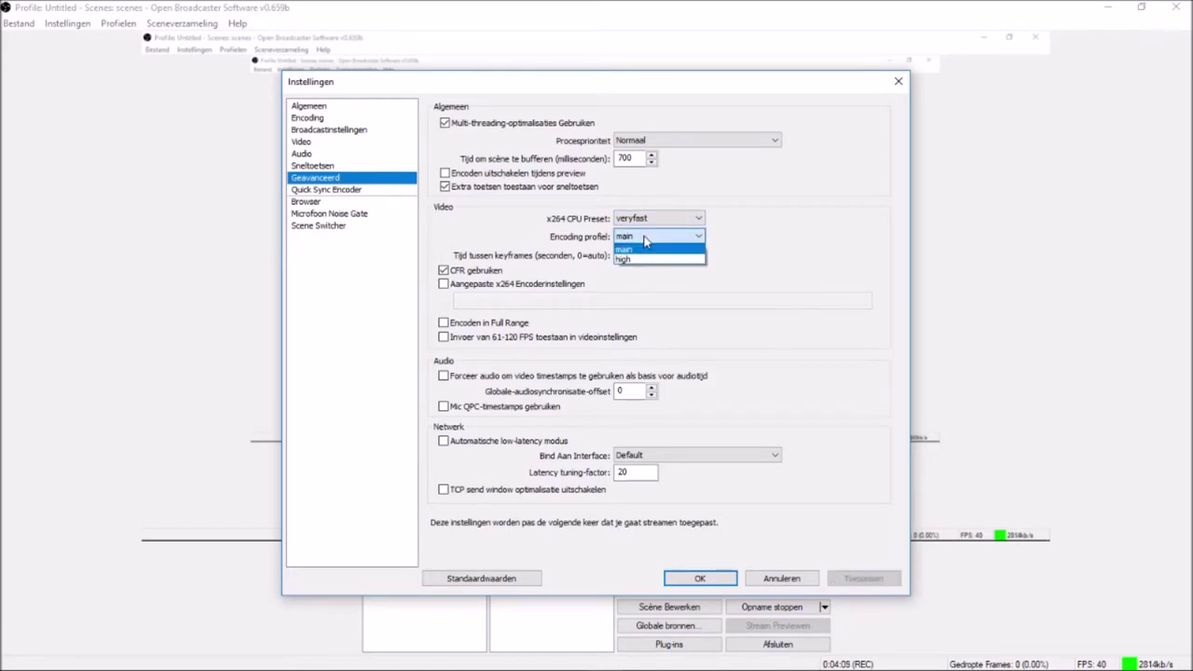
left_click(634, 249)
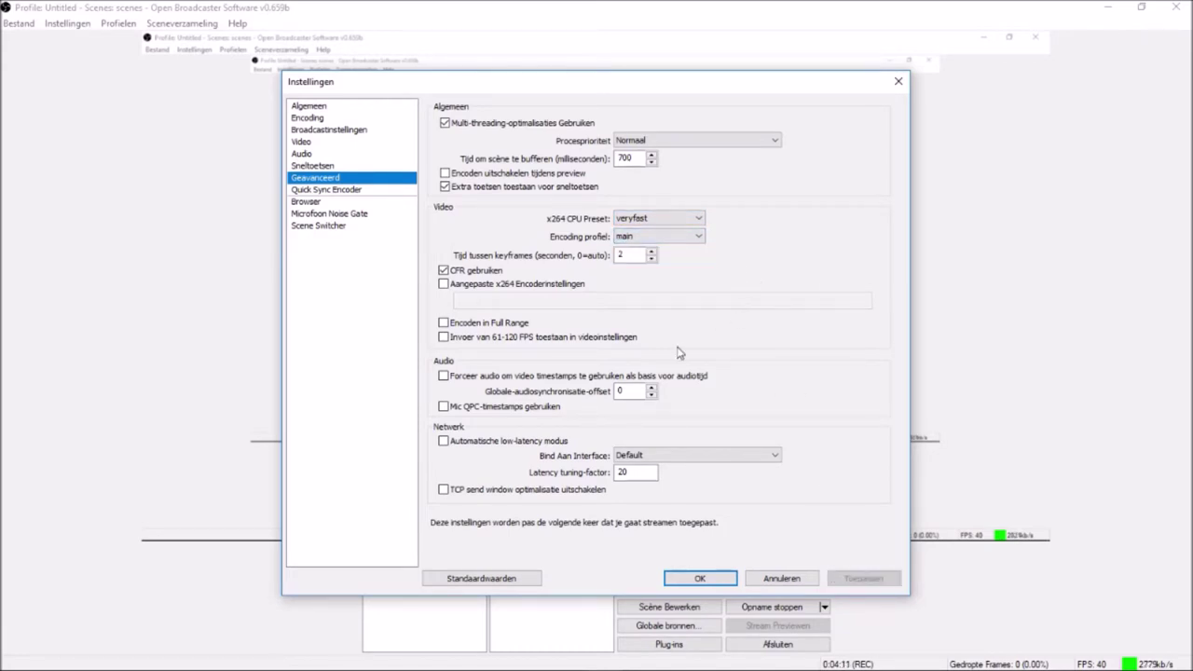
left_click(664, 142)
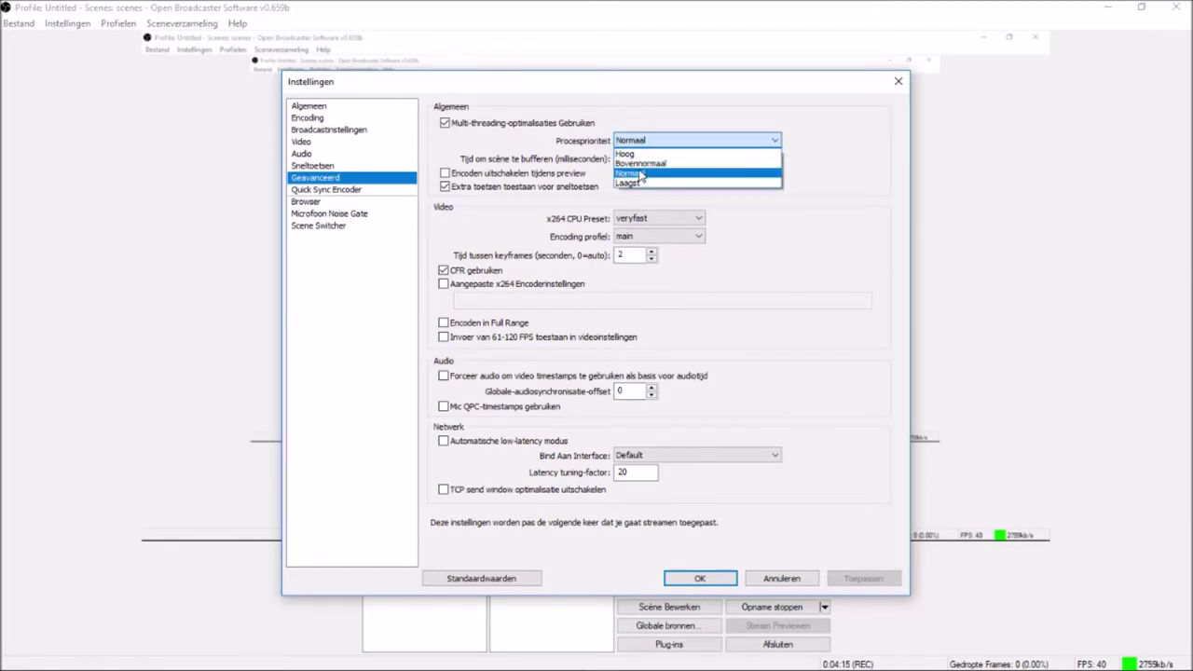
left_click(861, 216)
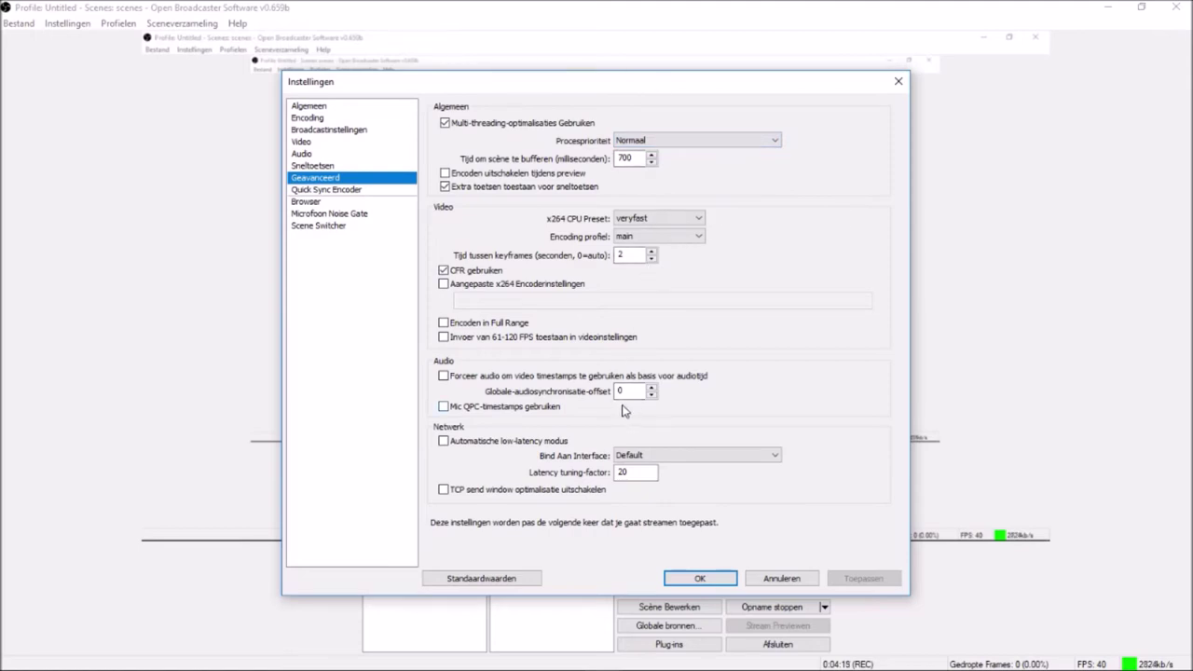
Review the Quick Sync Encoder, Browser, microphone noise gate, Scene Switcher and general settings, and close the settings with confirmation
left_click(308, 190)
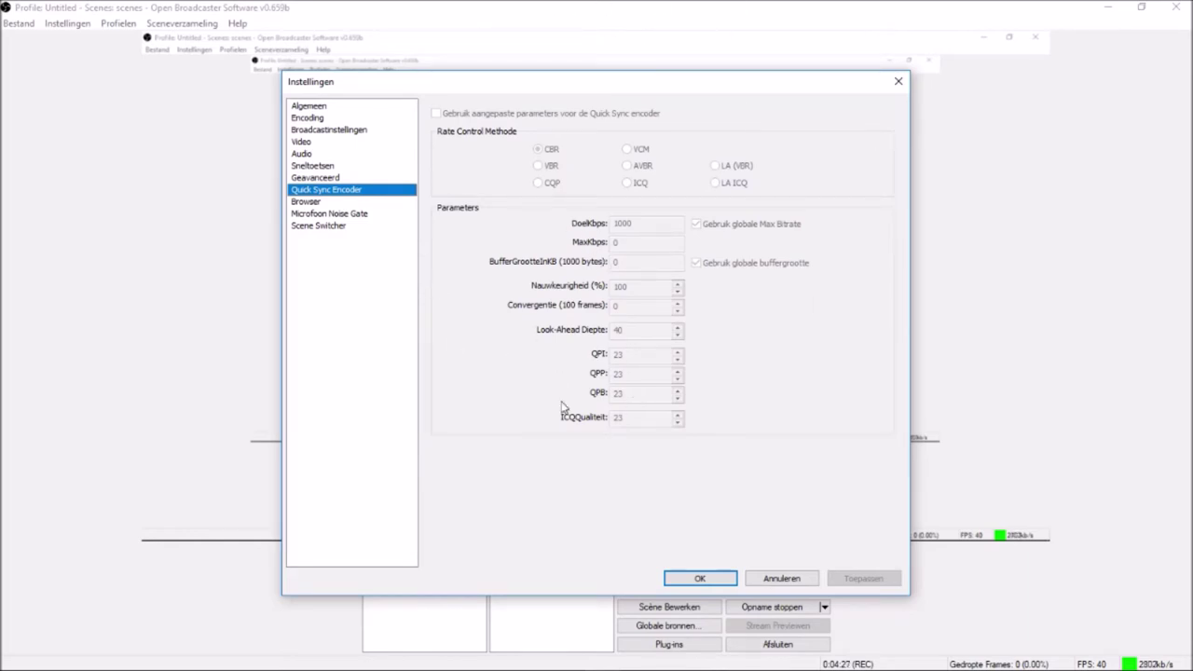
left_click(307, 201)
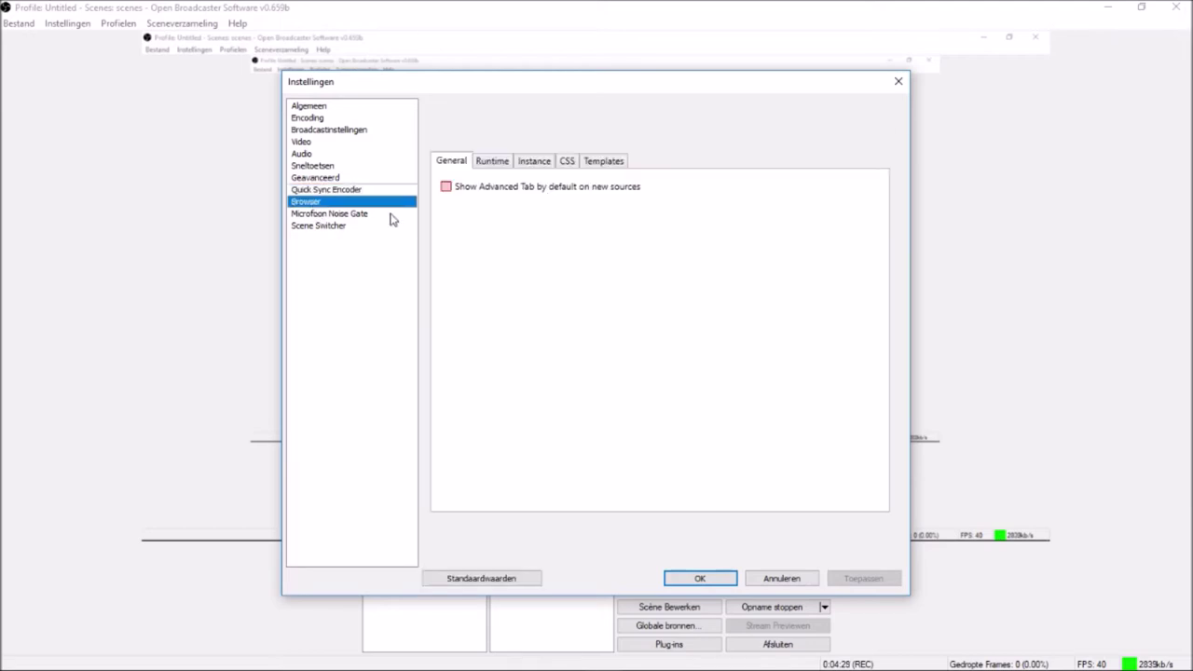
left_click(317, 214)
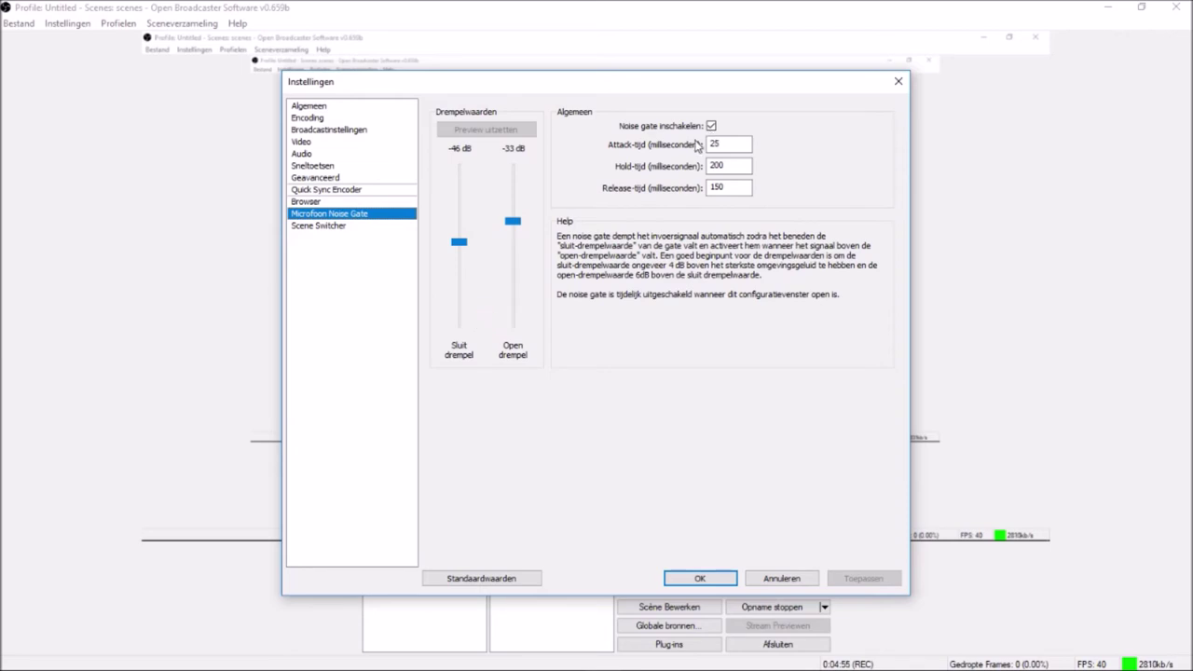
left_click(331, 228)
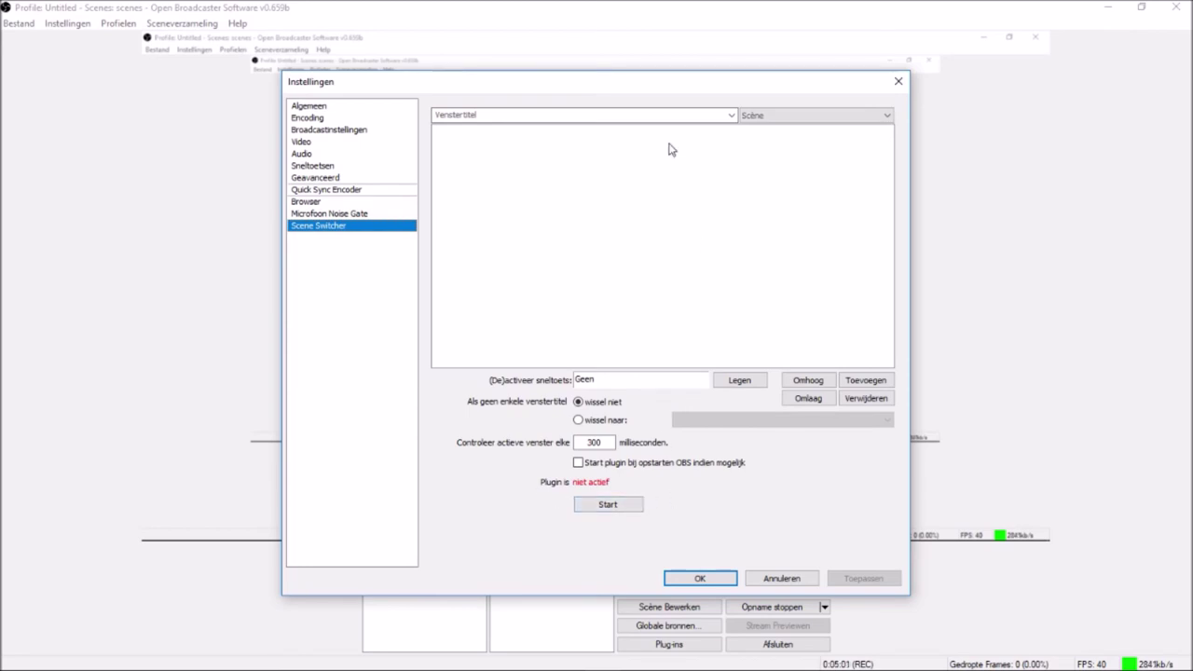
left_click(314, 106)
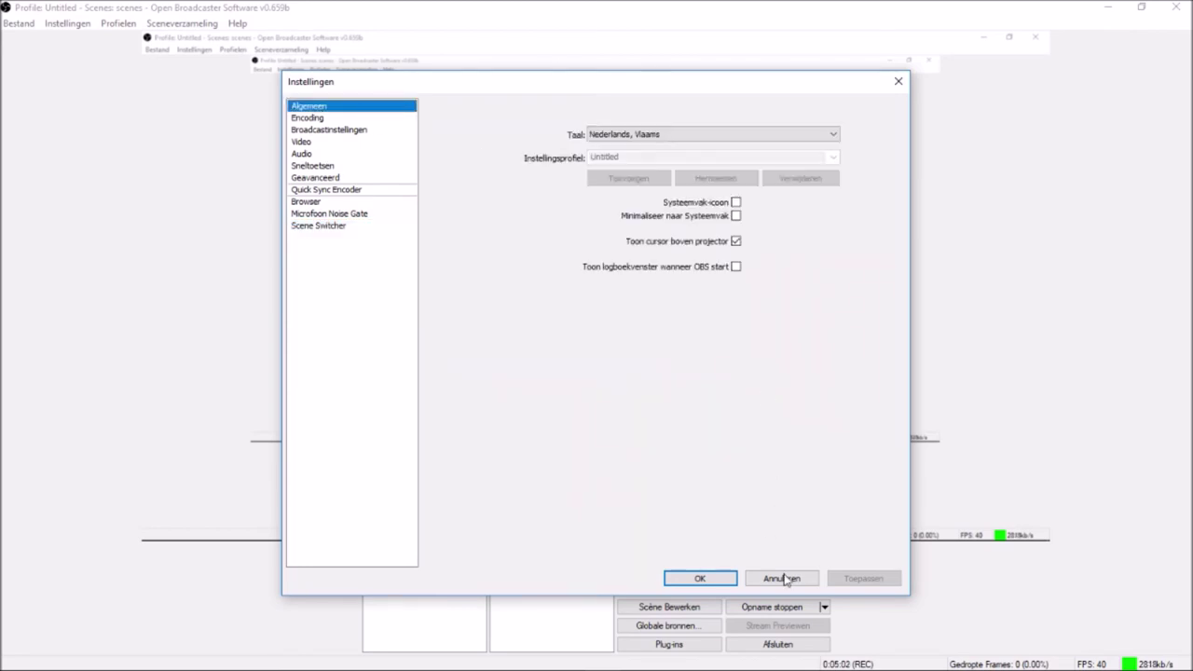
left_click(700, 579)
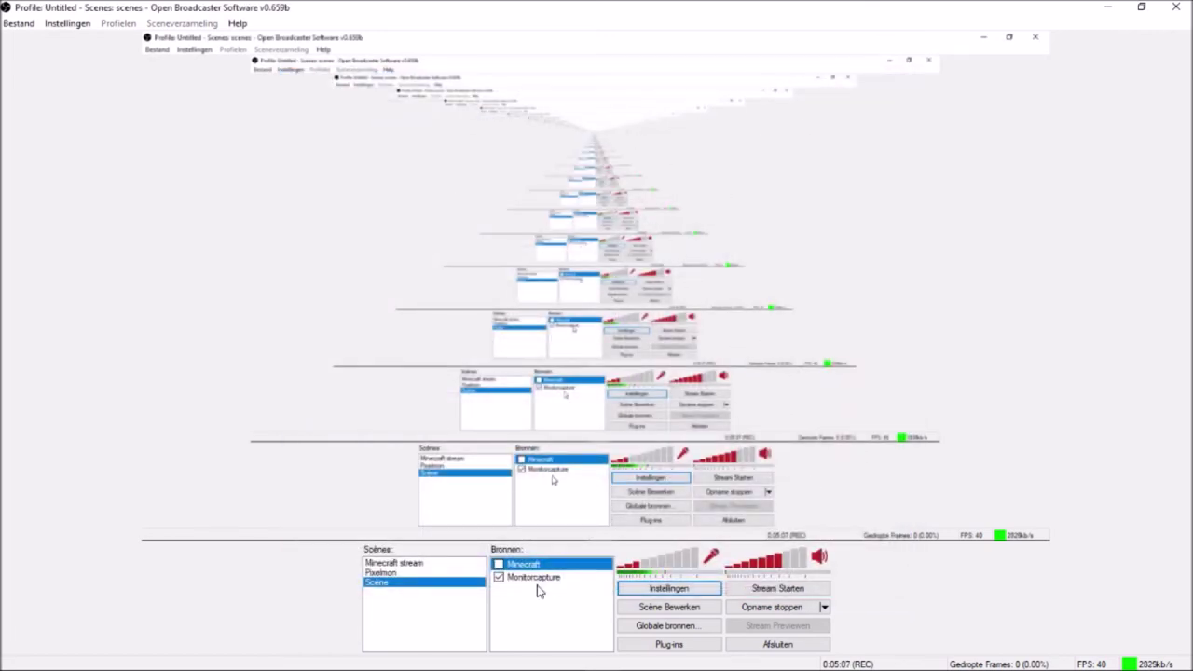
Toggle the visibility of the Minecraft source in the current scene and leave it hidden
left_click(499, 565)
left_click(499, 565)
left_click(499, 565)
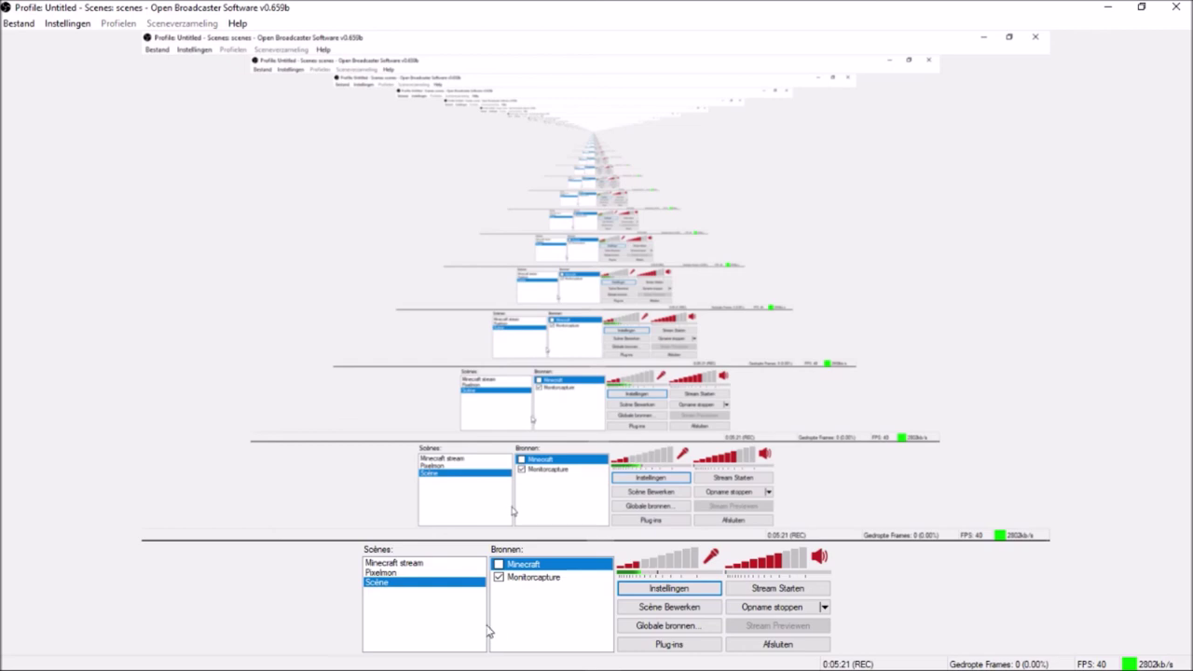